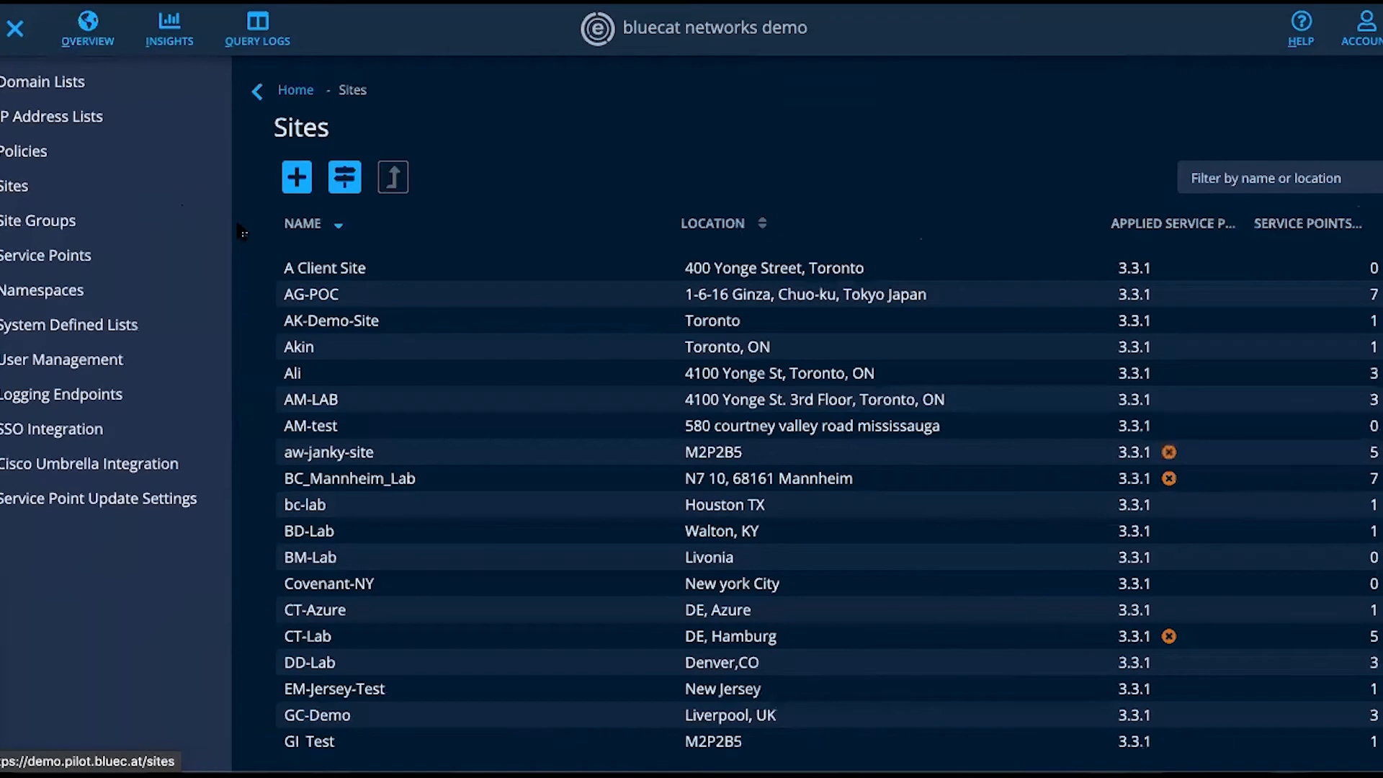
# - Review the details of A Client Site, including its assigned namespaces and forwarders, and close them
pyautogui.click(328, 267)
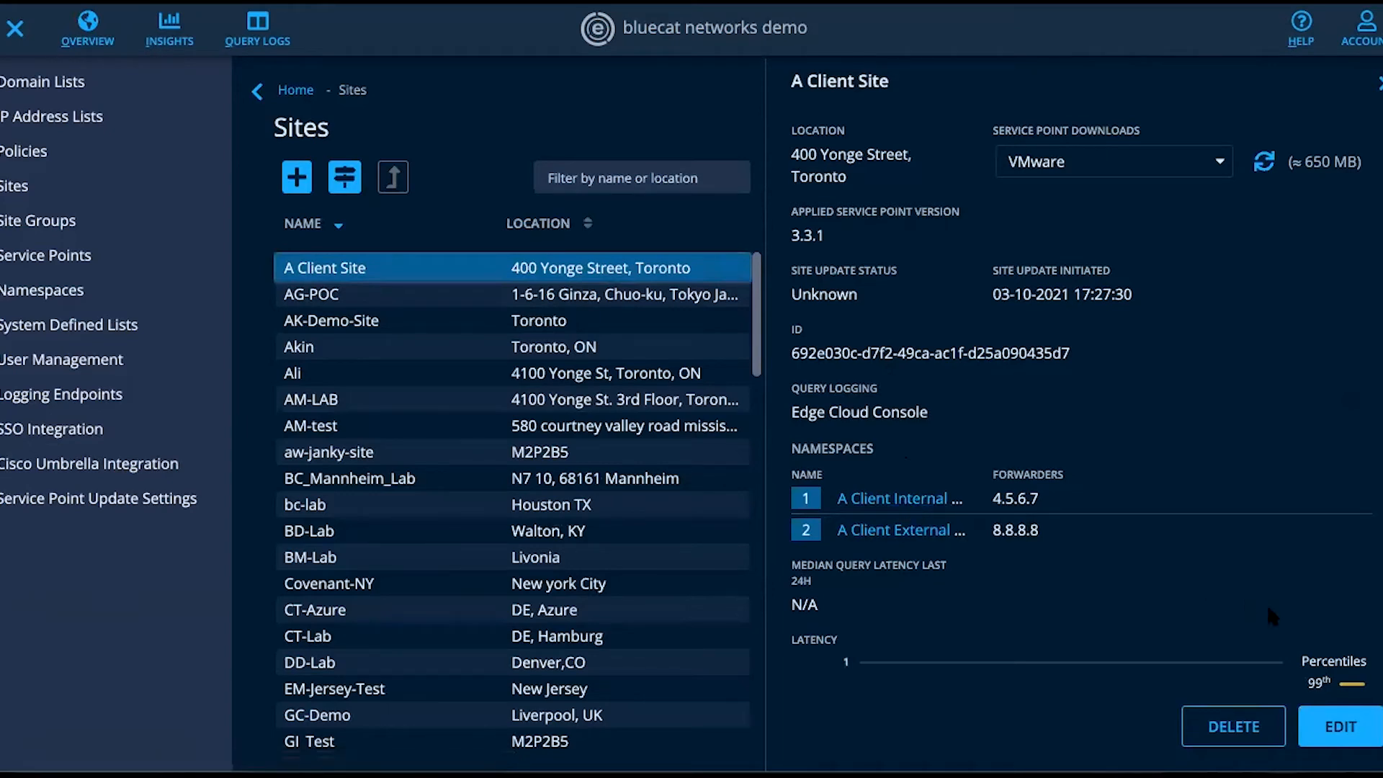
pyautogui.click(1378, 82)
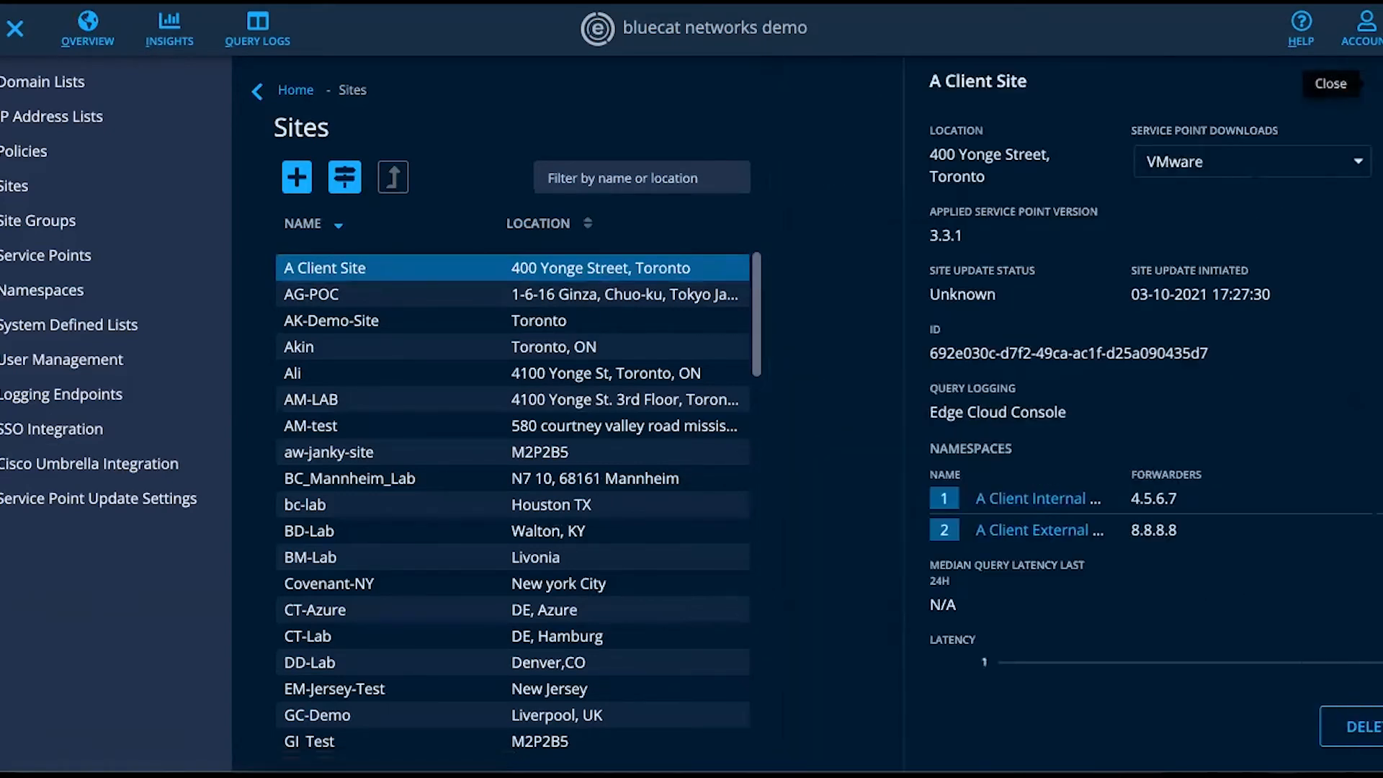
# - Start a new IP address list with "Client Machines and Cloud" as both its name and description
pyautogui.click(28, 119)
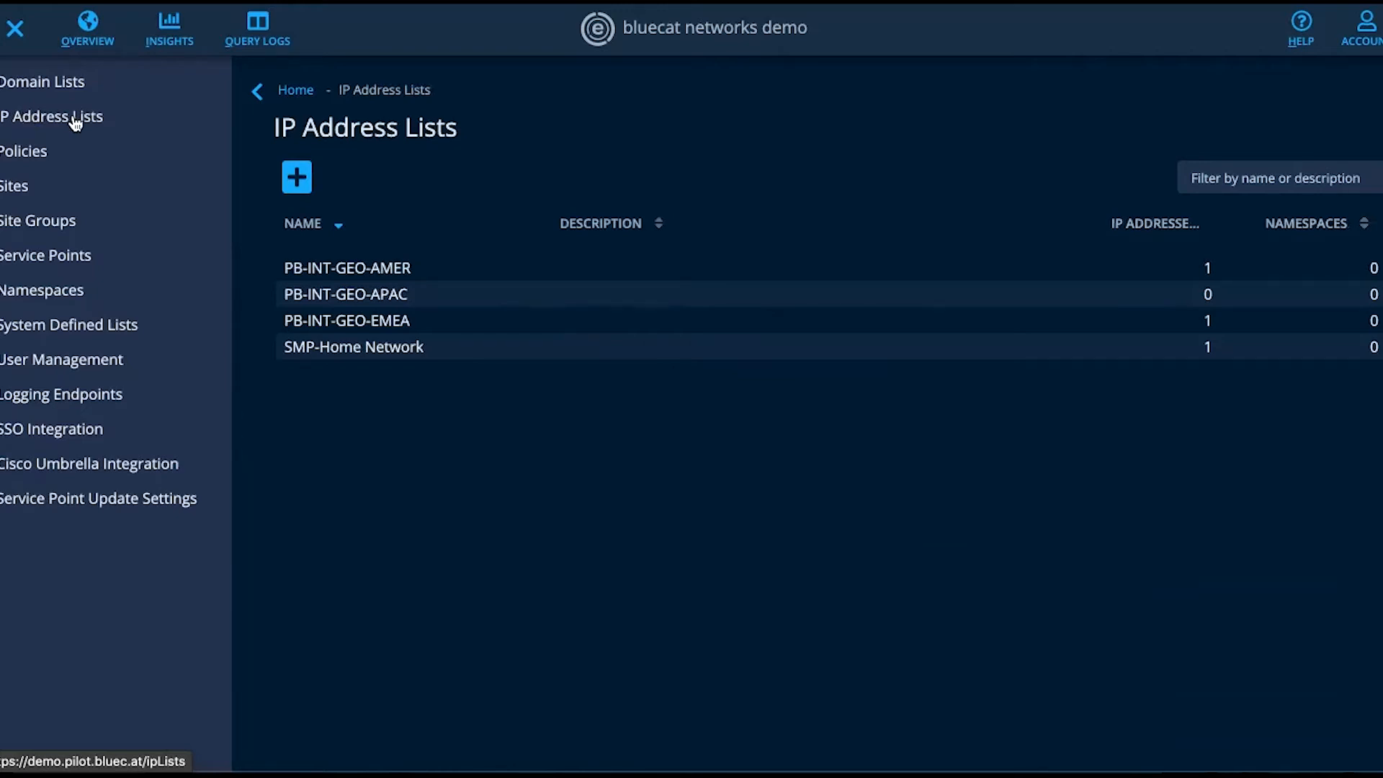
pyautogui.click(297, 177)
pyautogui.click(368, 208)
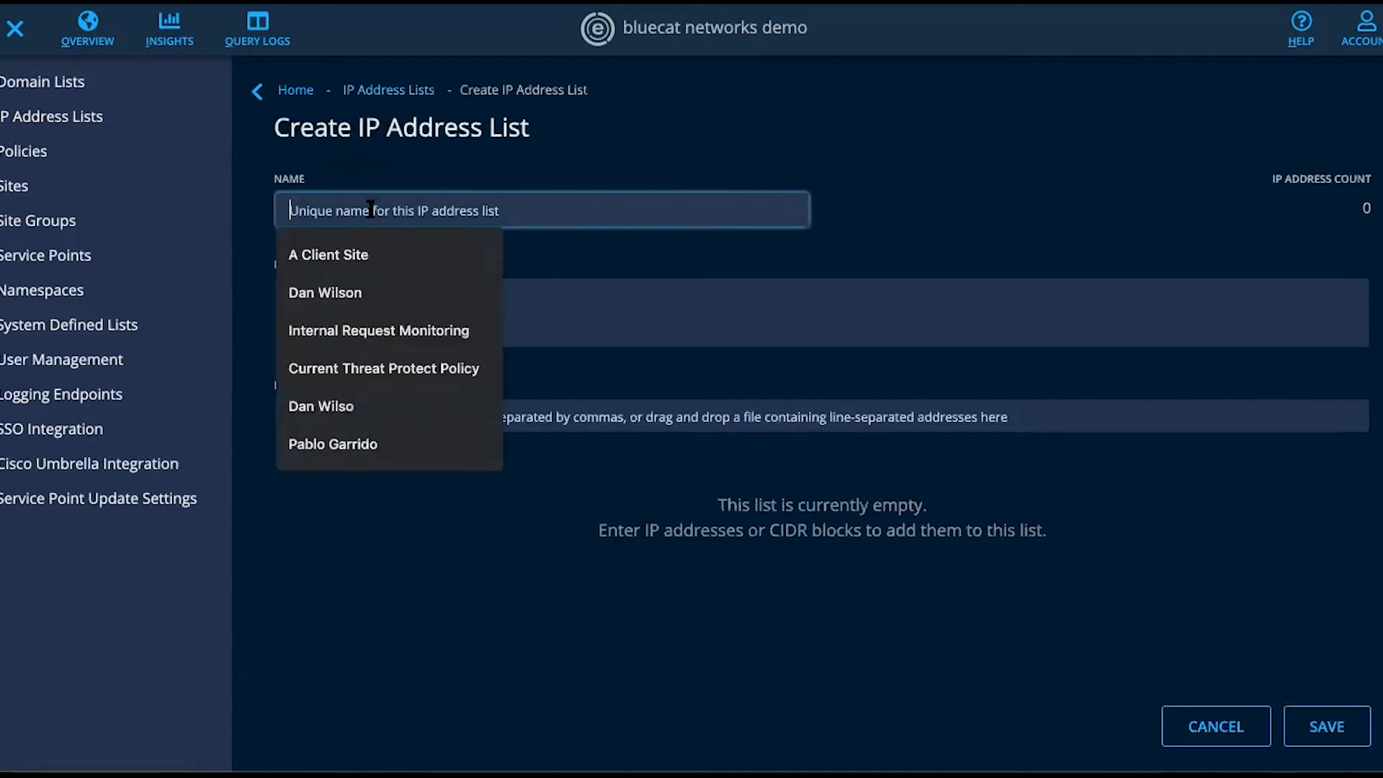
pyautogui.write('Cli')
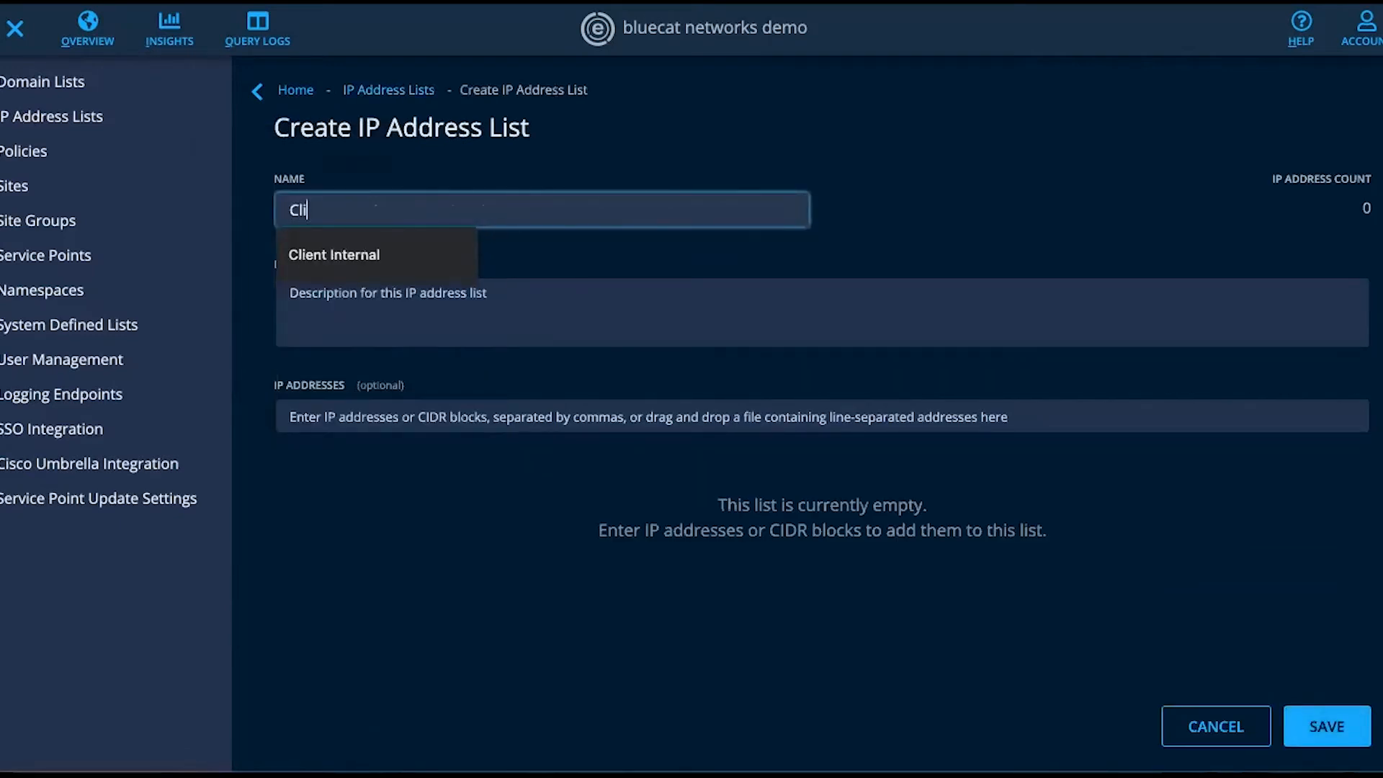
pyautogui.write('ent Machines and Cloud')
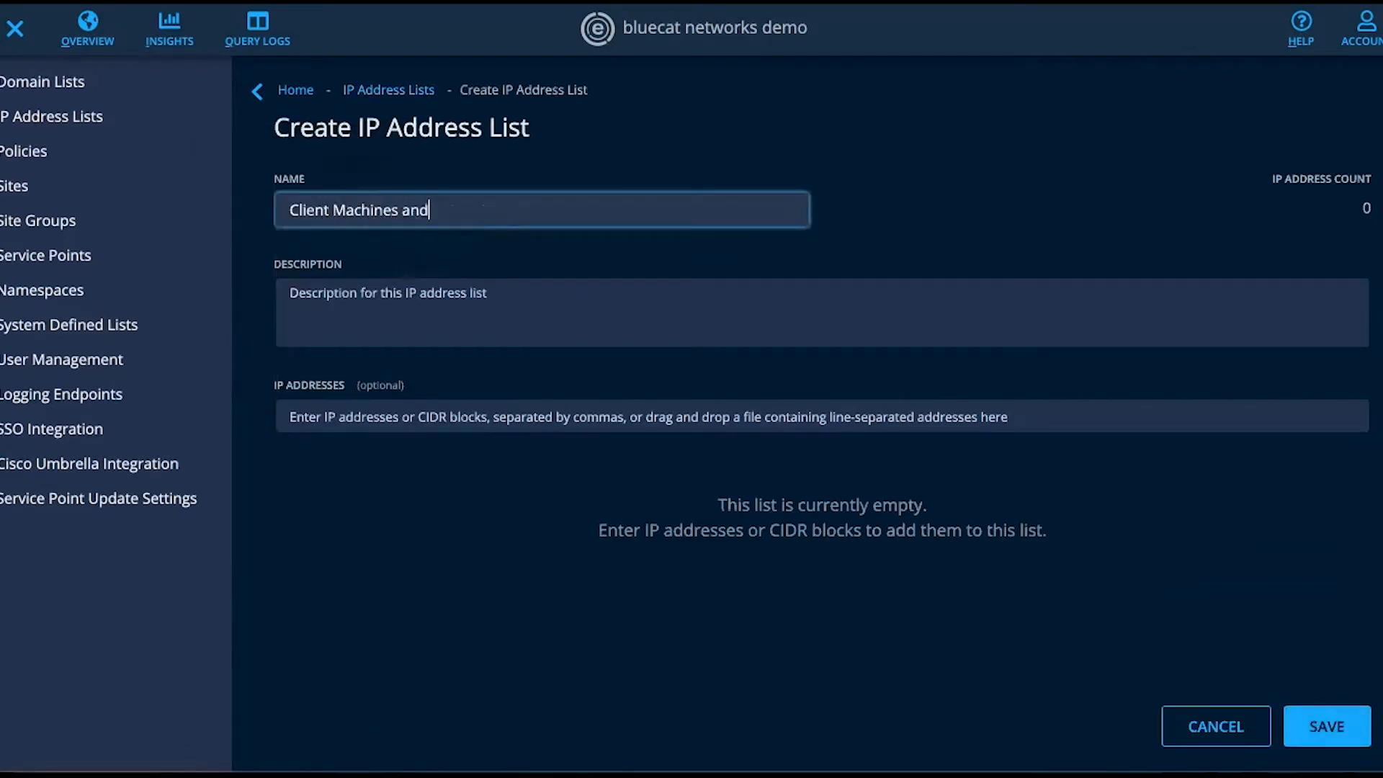
pyautogui.click(337, 308)
pyautogui.write('Client ')
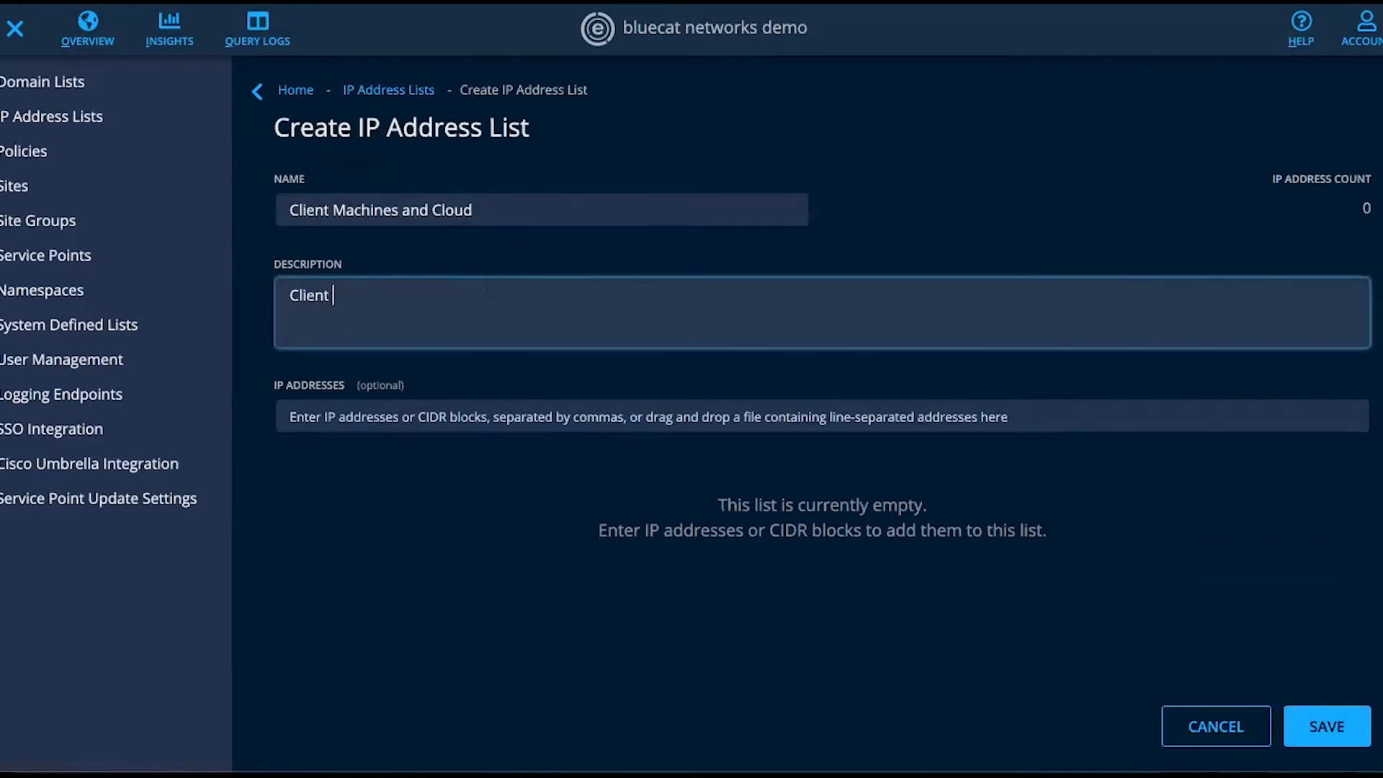
pyautogui.write('Machines and Cloud')
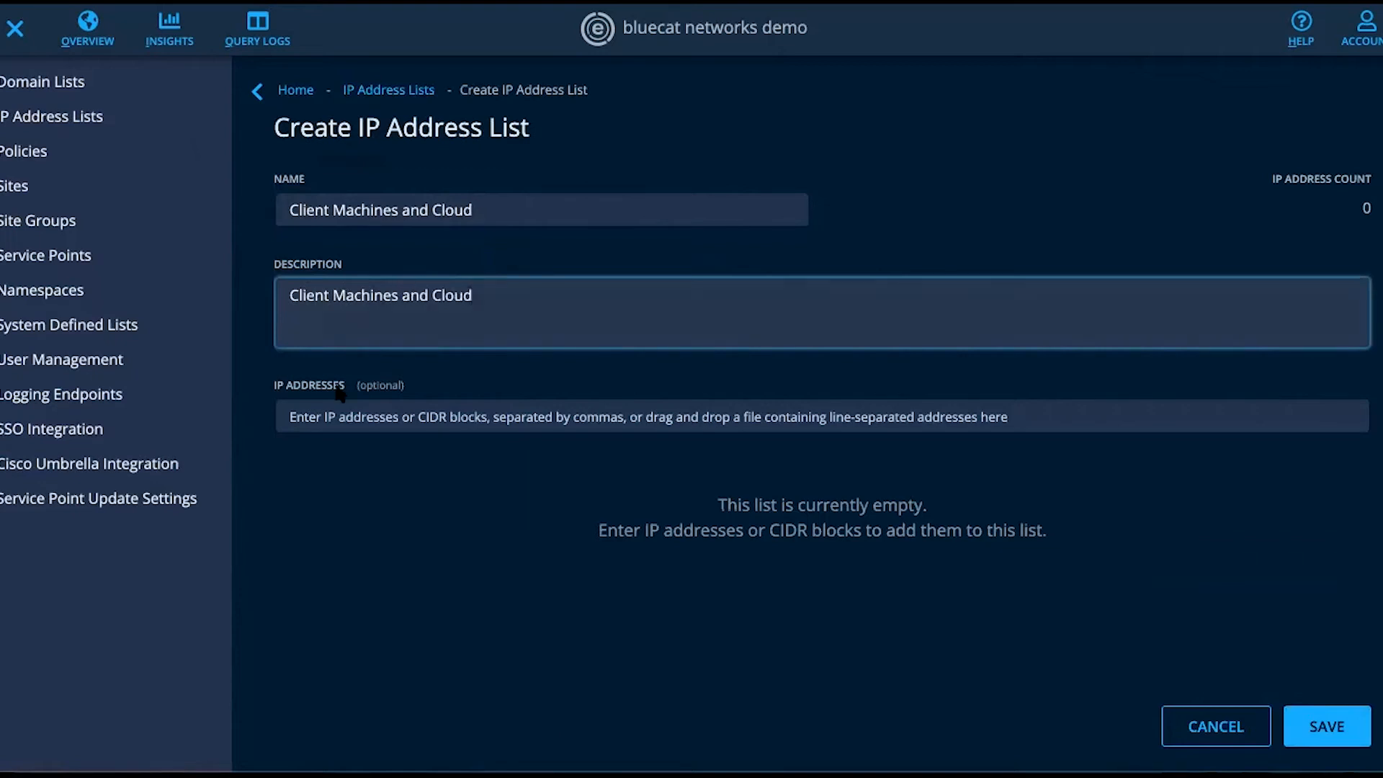
# - Add the CIDR block 1.1.0.0/16 to the Client Machines and Cloud list and save it
pyautogui.click(330, 418)
pyautogui.write('1.1')
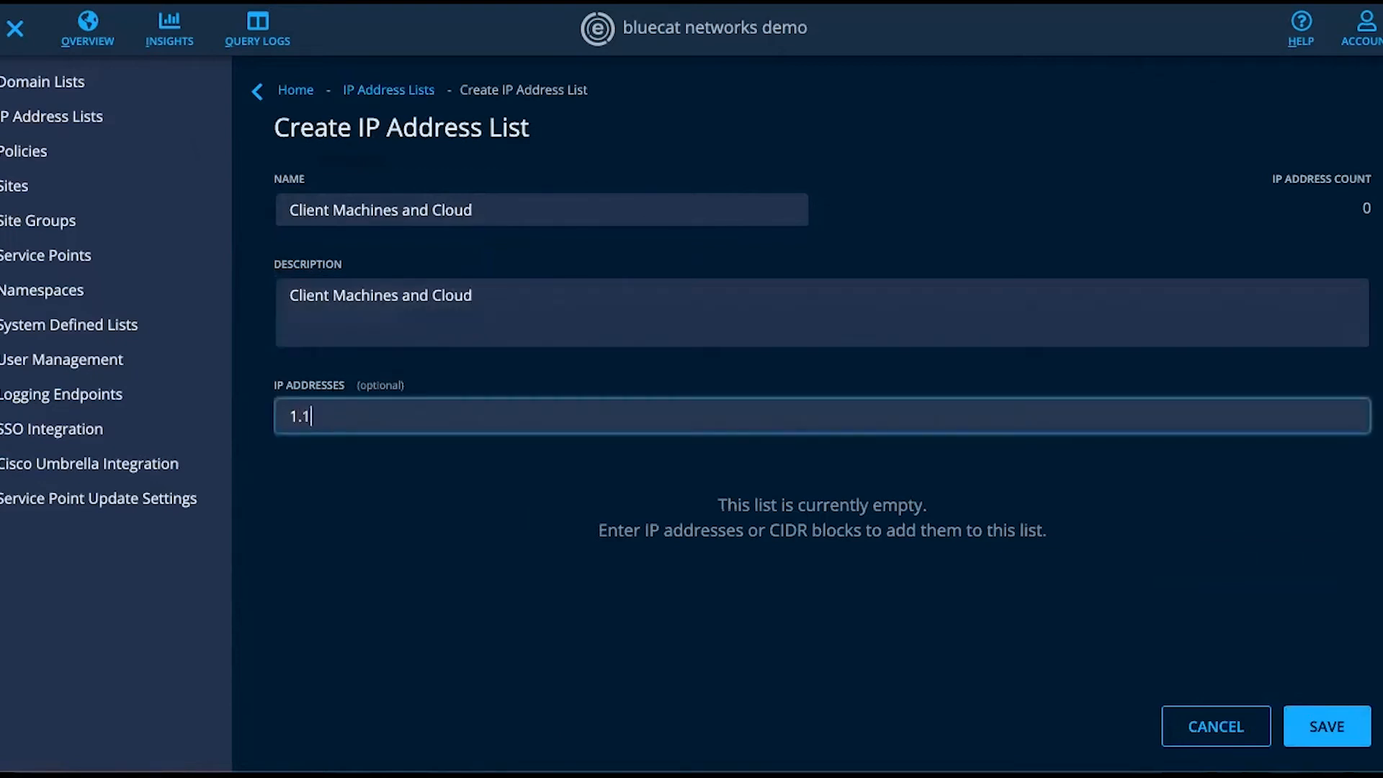
pyautogui.write('.0.0/16')
pyautogui.press('Return')
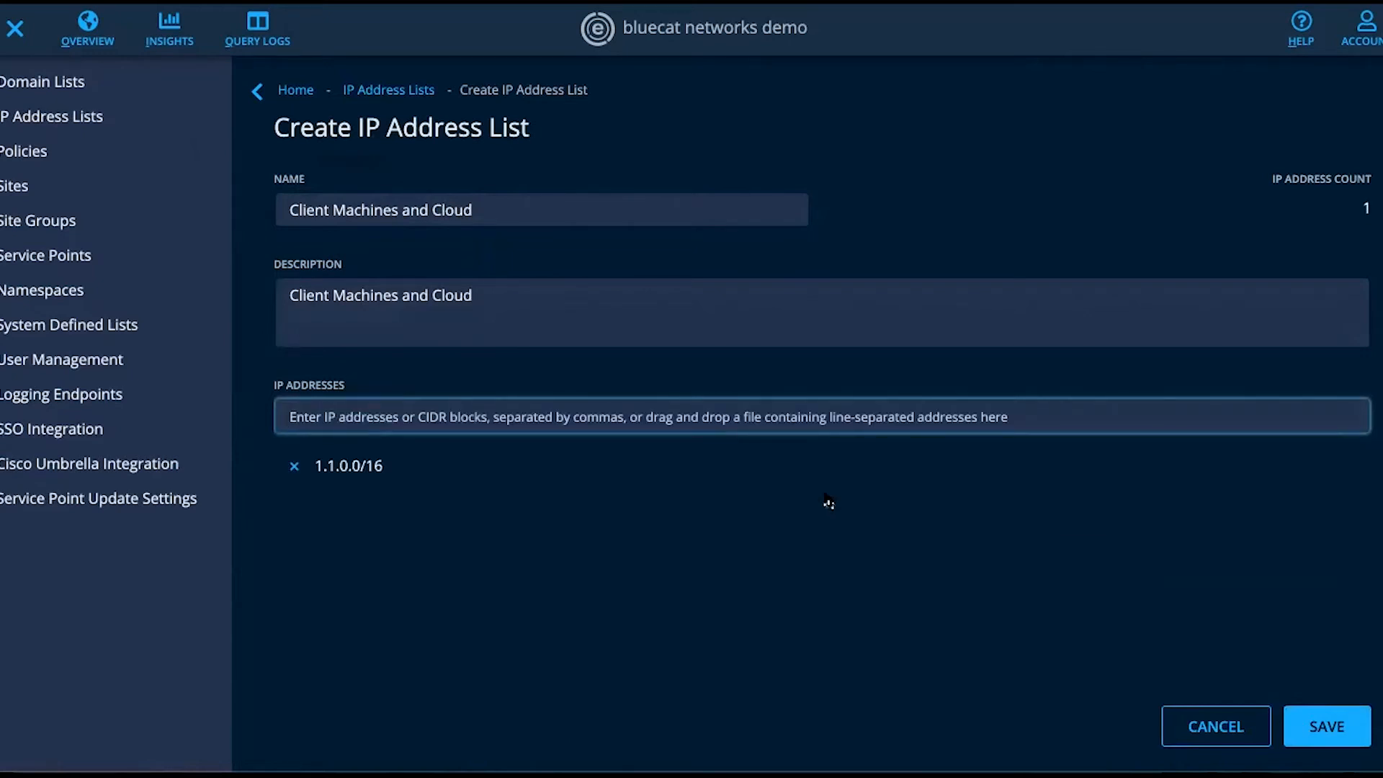
pyautogui.click(1344, 729)
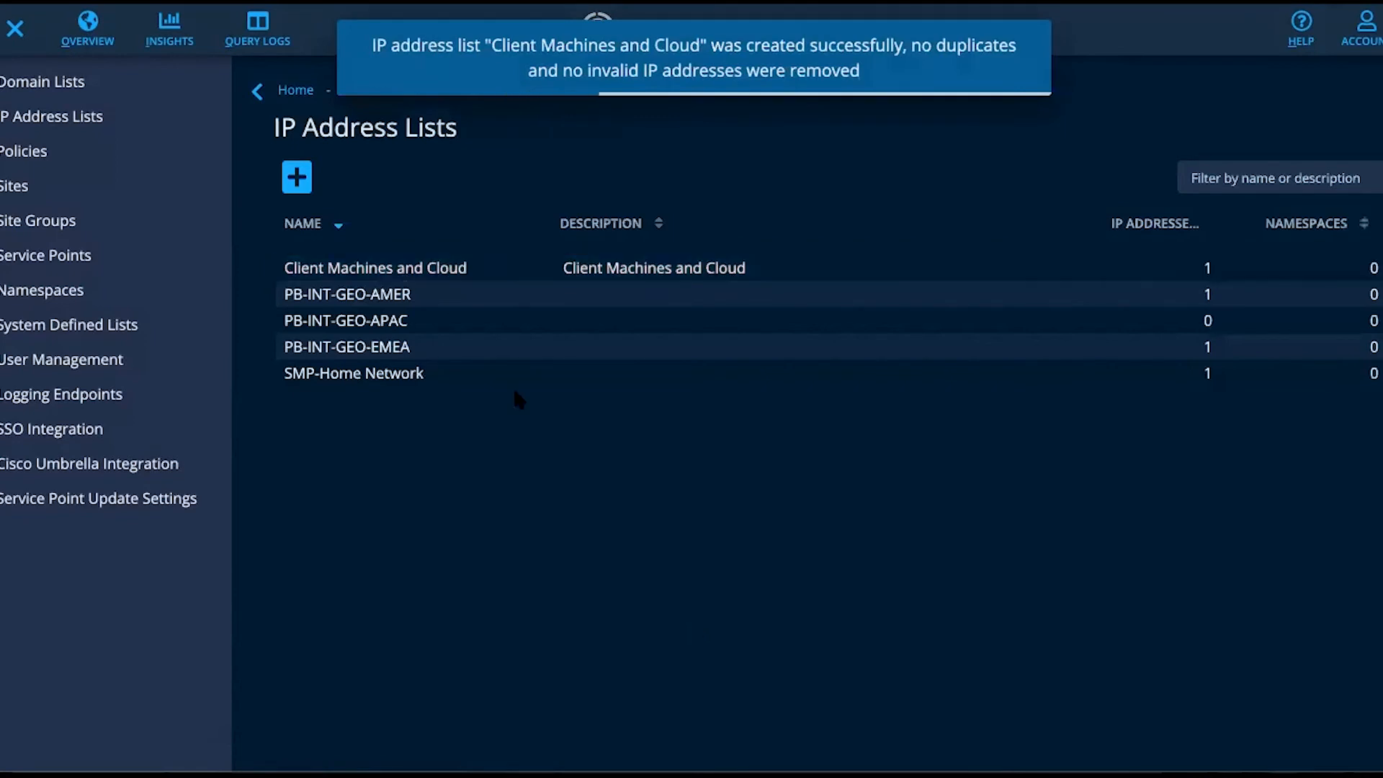
# - Start another IP address list with "Tablets and Security Cameras" as both its name and description
pyautogui.click(298, 179)
pyautogui.click(374, 215)
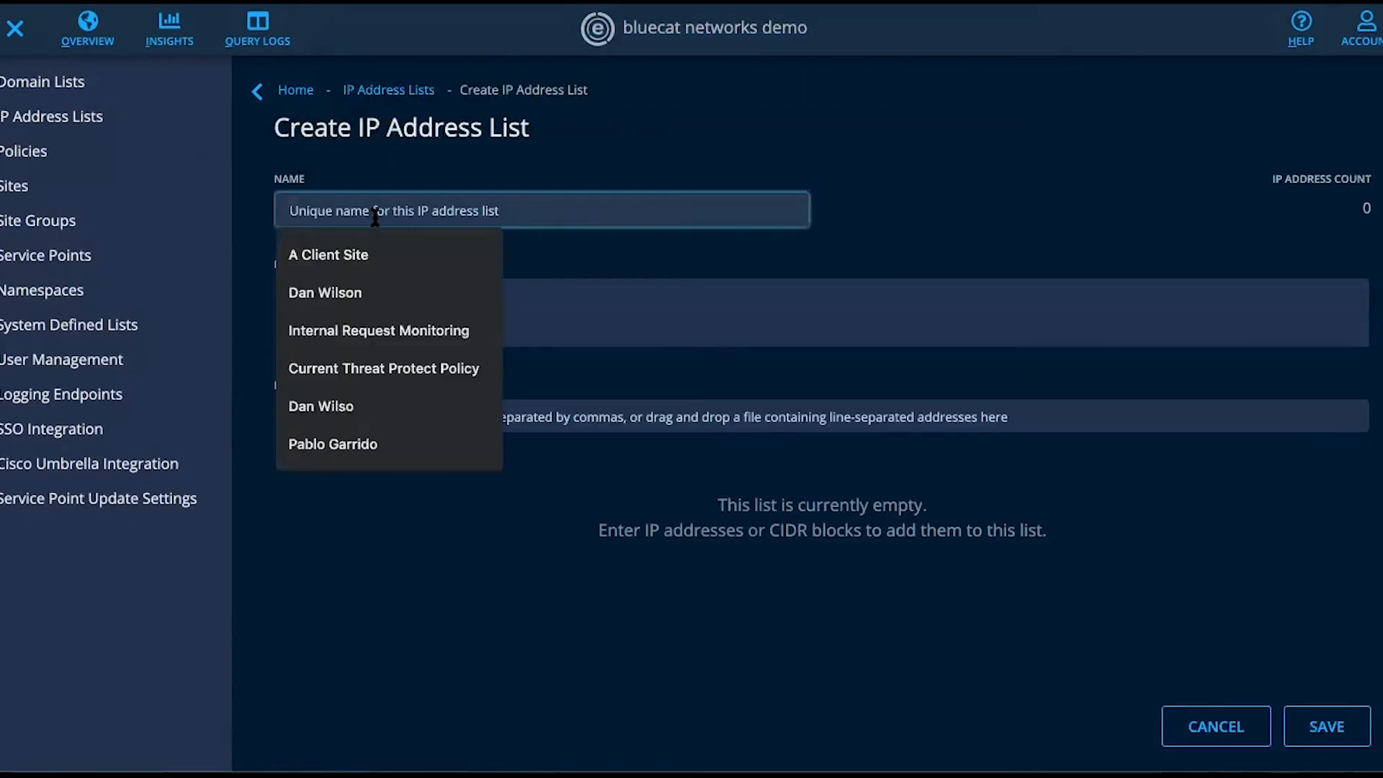
pyautogui.write('Tablets and ')
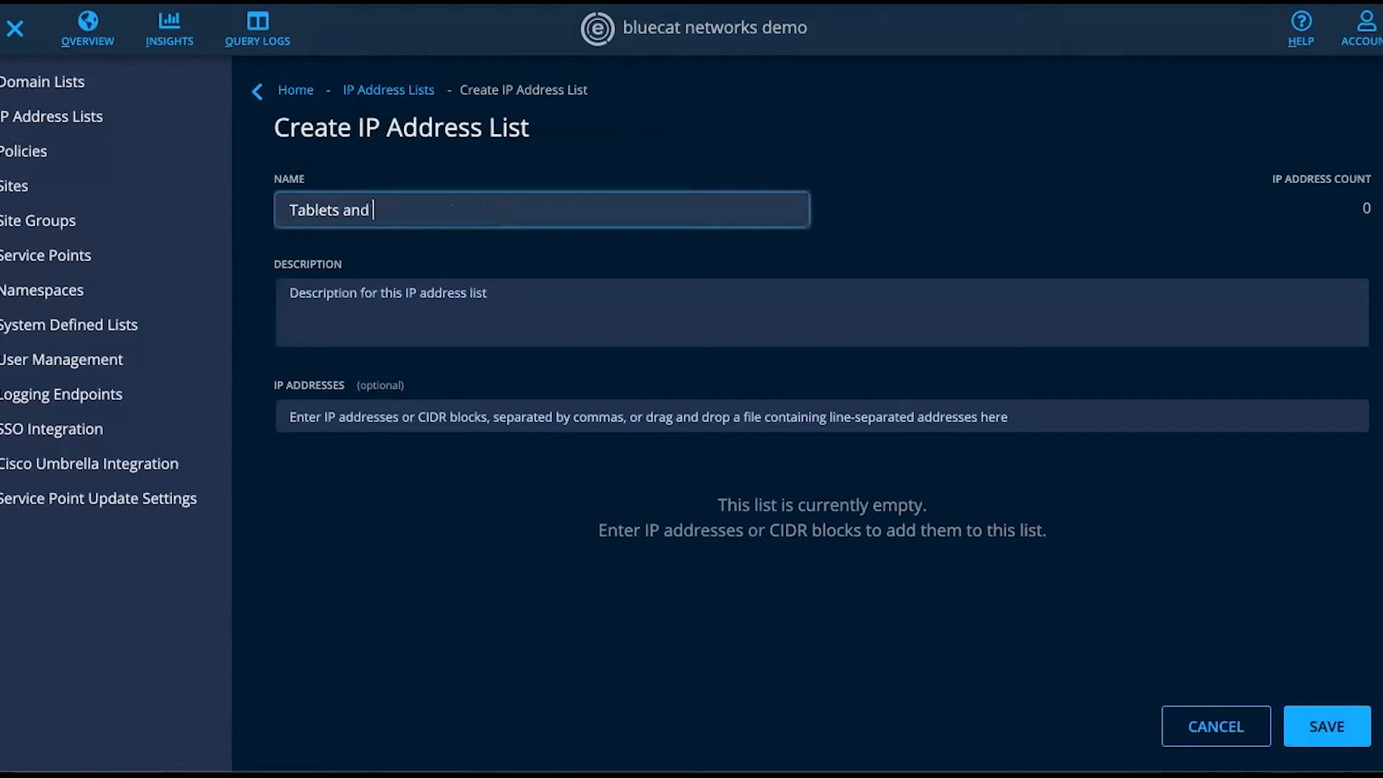
pyautogui.write('Security Cameras')
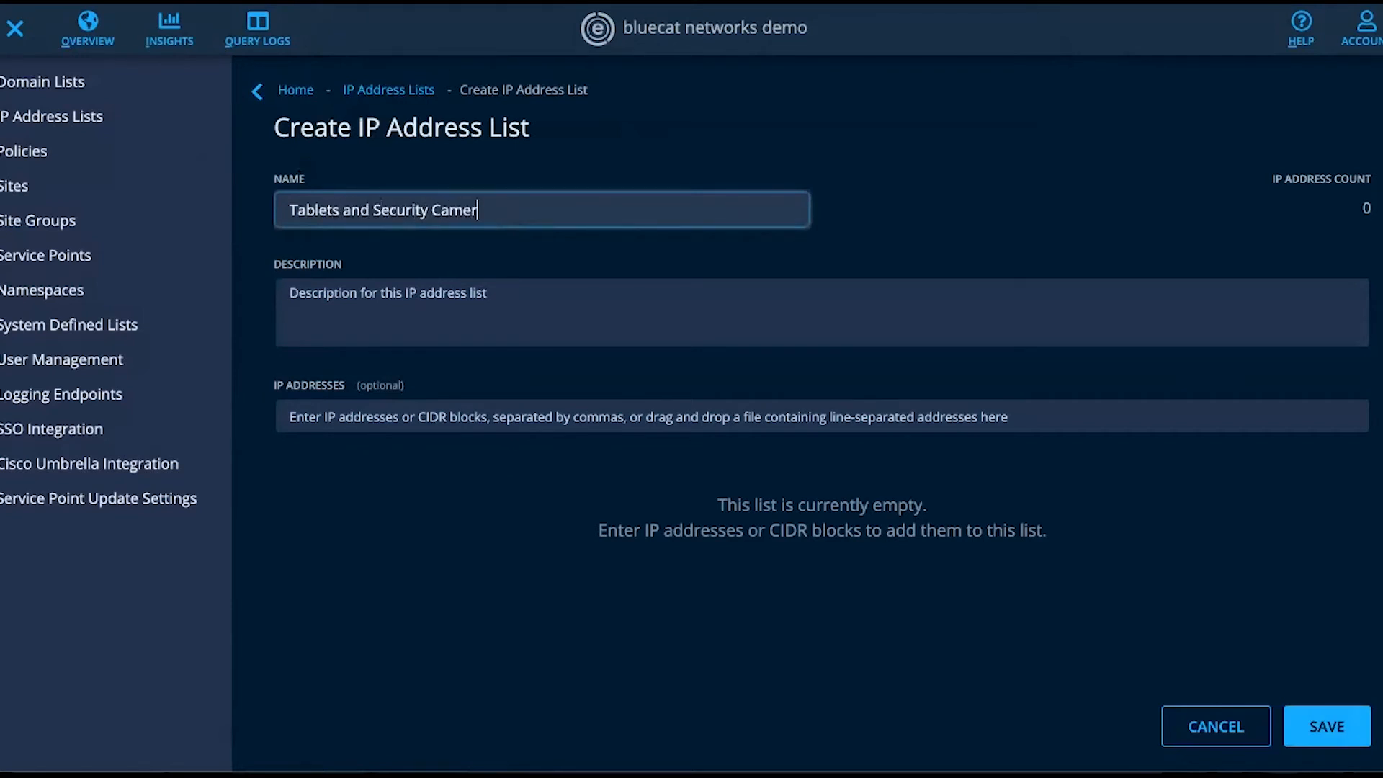
pyautogui.click(357, 287)
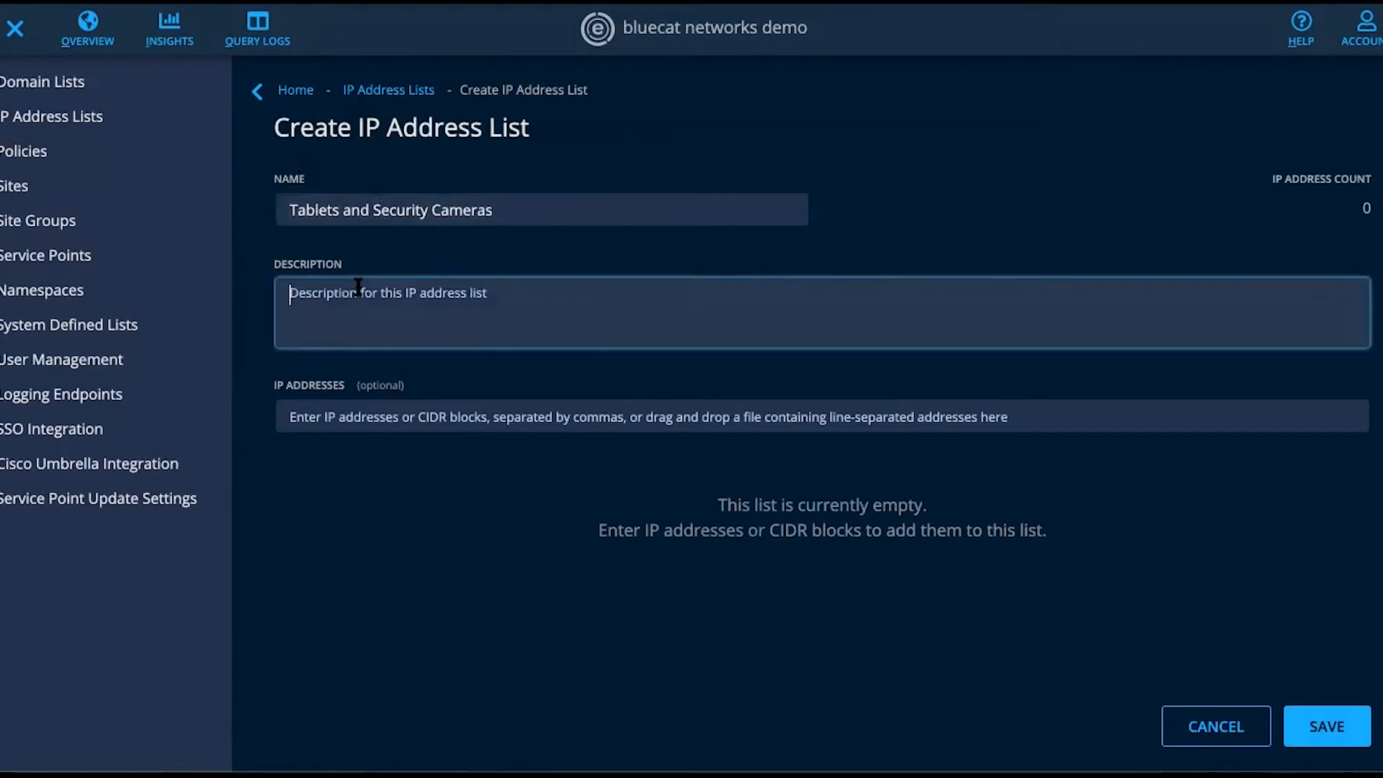
pyautogui.write('Tablets')
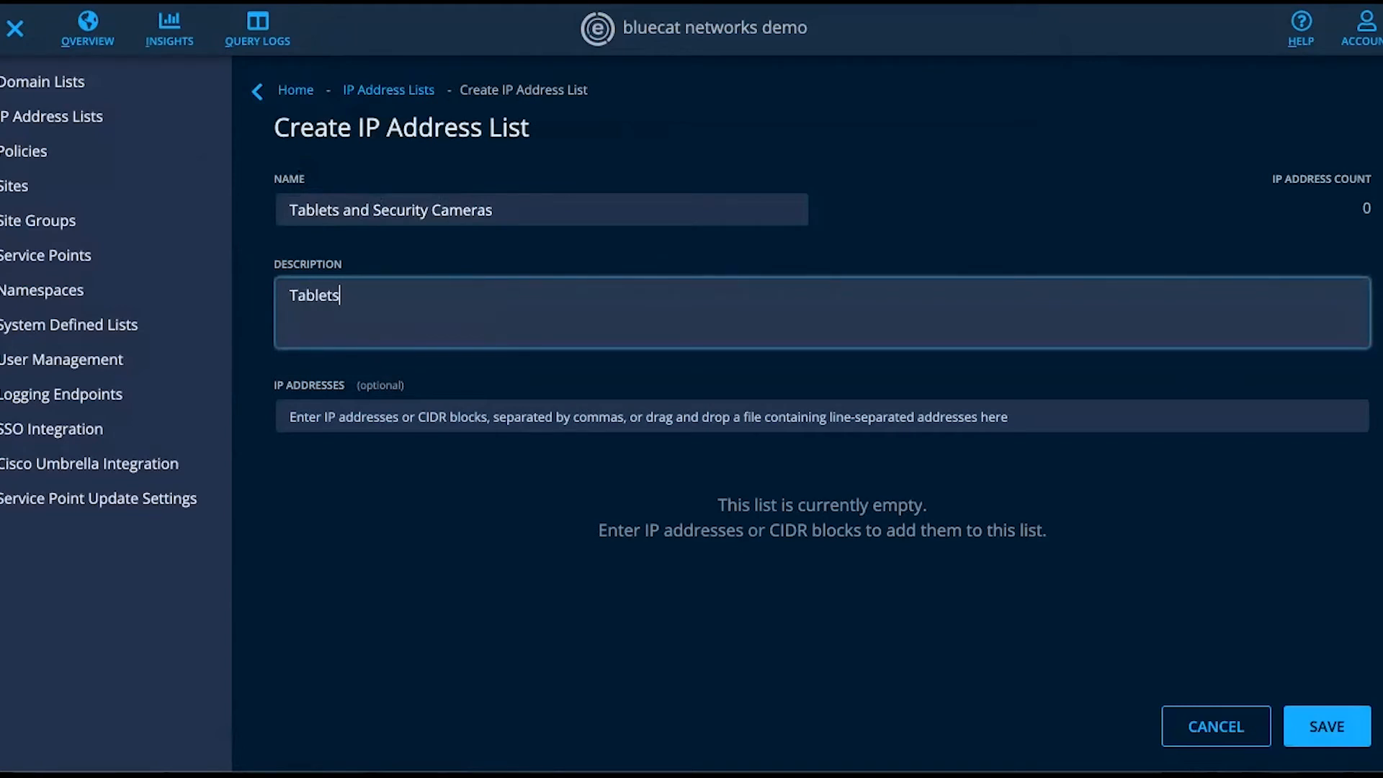
pyautogui.write(' and Security Cameras')
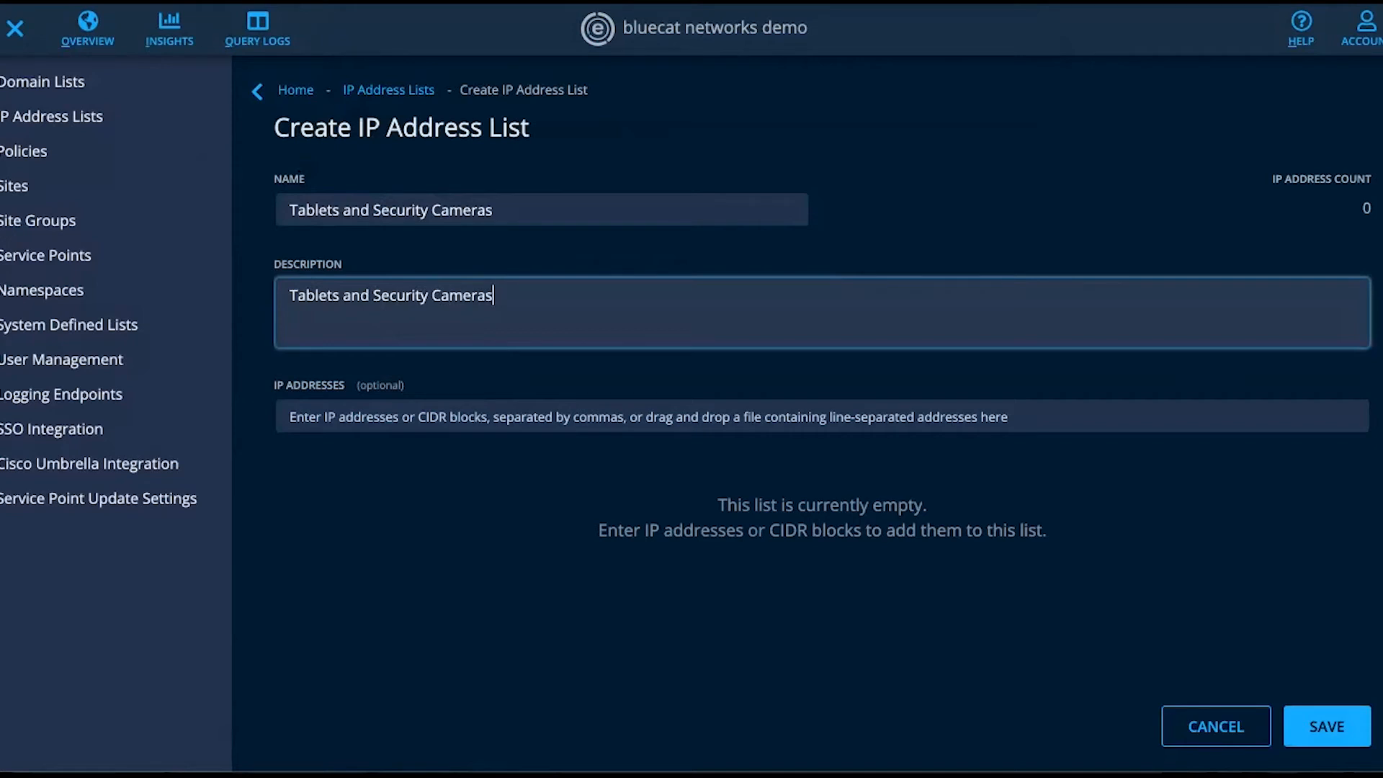
# - Add the CIDR block 2.2.0.0/16 to the Tablets and Security Cameras list and save it
pyautogui.click(386, 421)
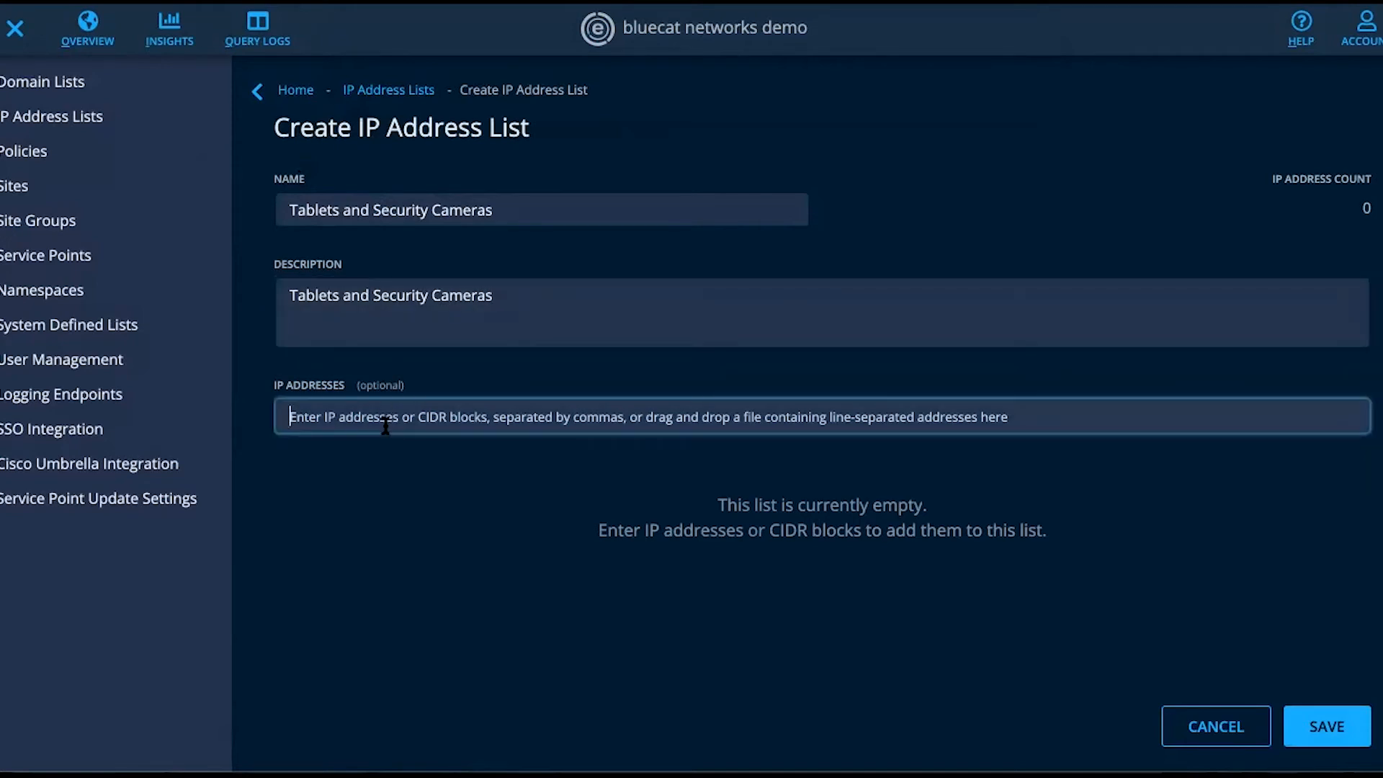
pyautogui.write('2.2.0.0/16')
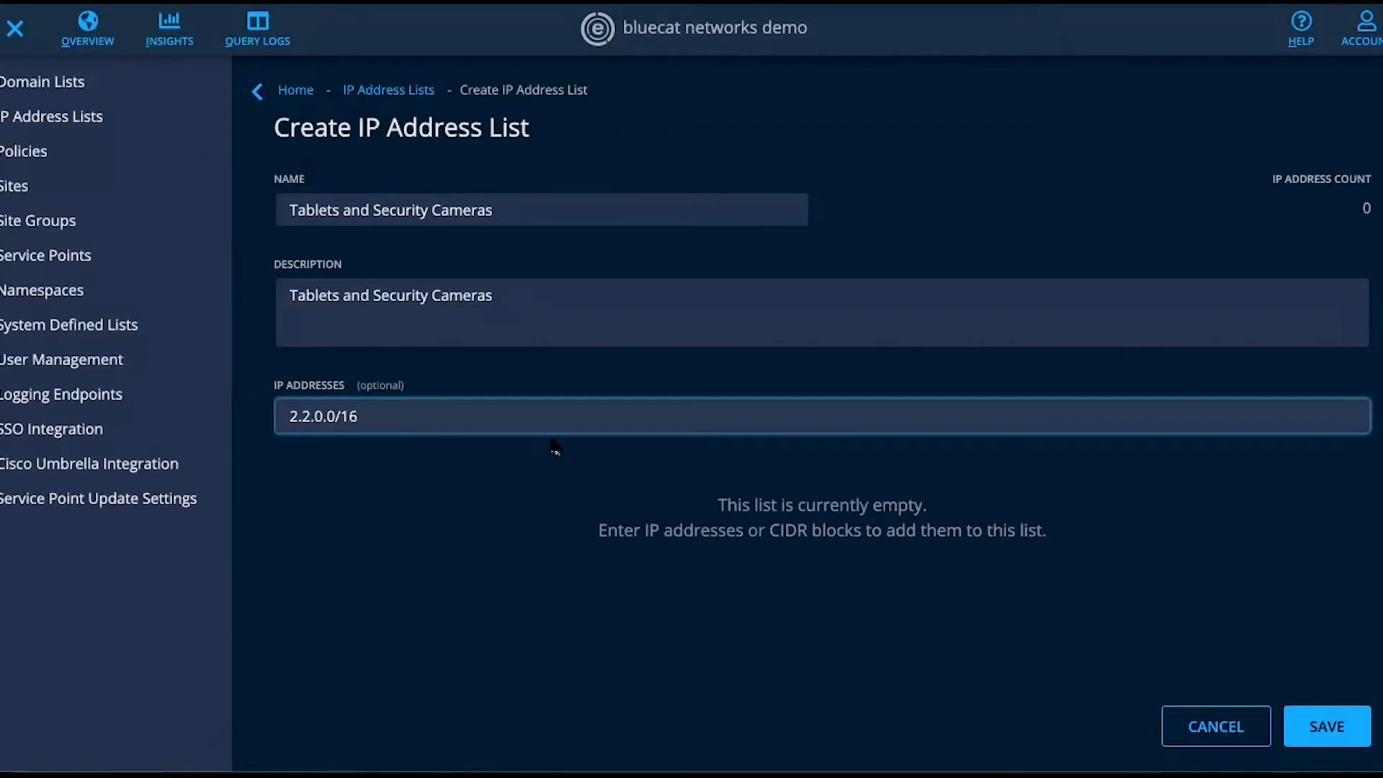
pyautogui.press('Return')
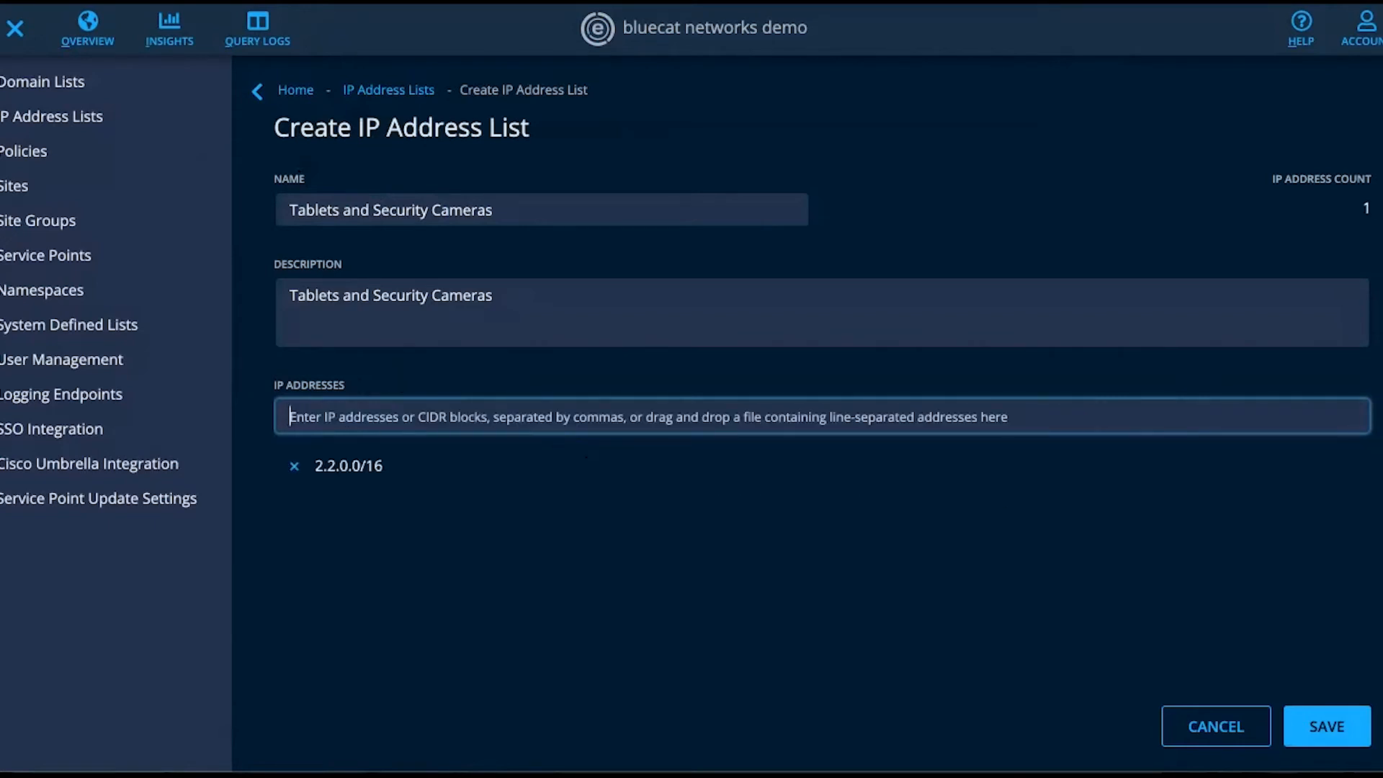
pyautogui.click(1296, 717)
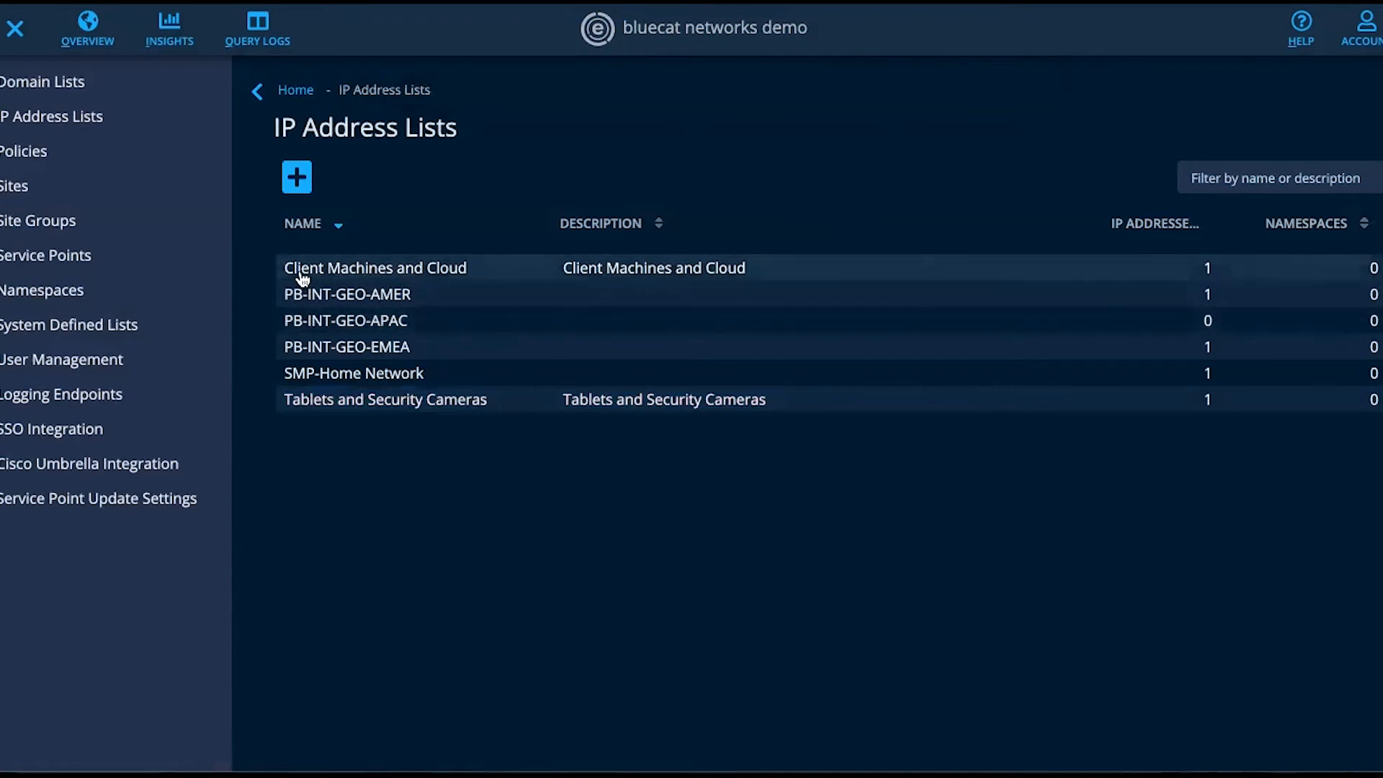
# - Edit the A Client Internal Server namespace and add Client Machines and Cloud to its source IP match list
pyautogui.click(72, 294)
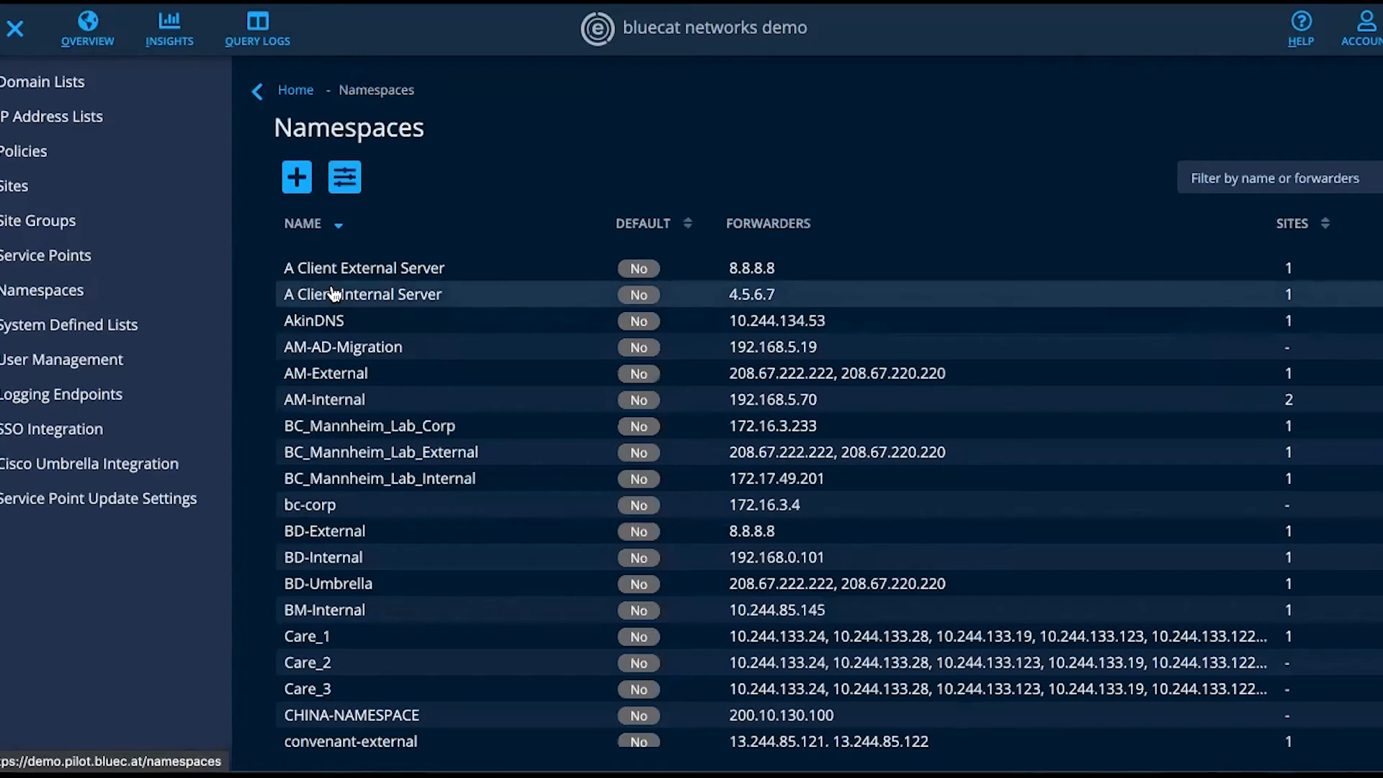
pyautogui.click(334, 293)
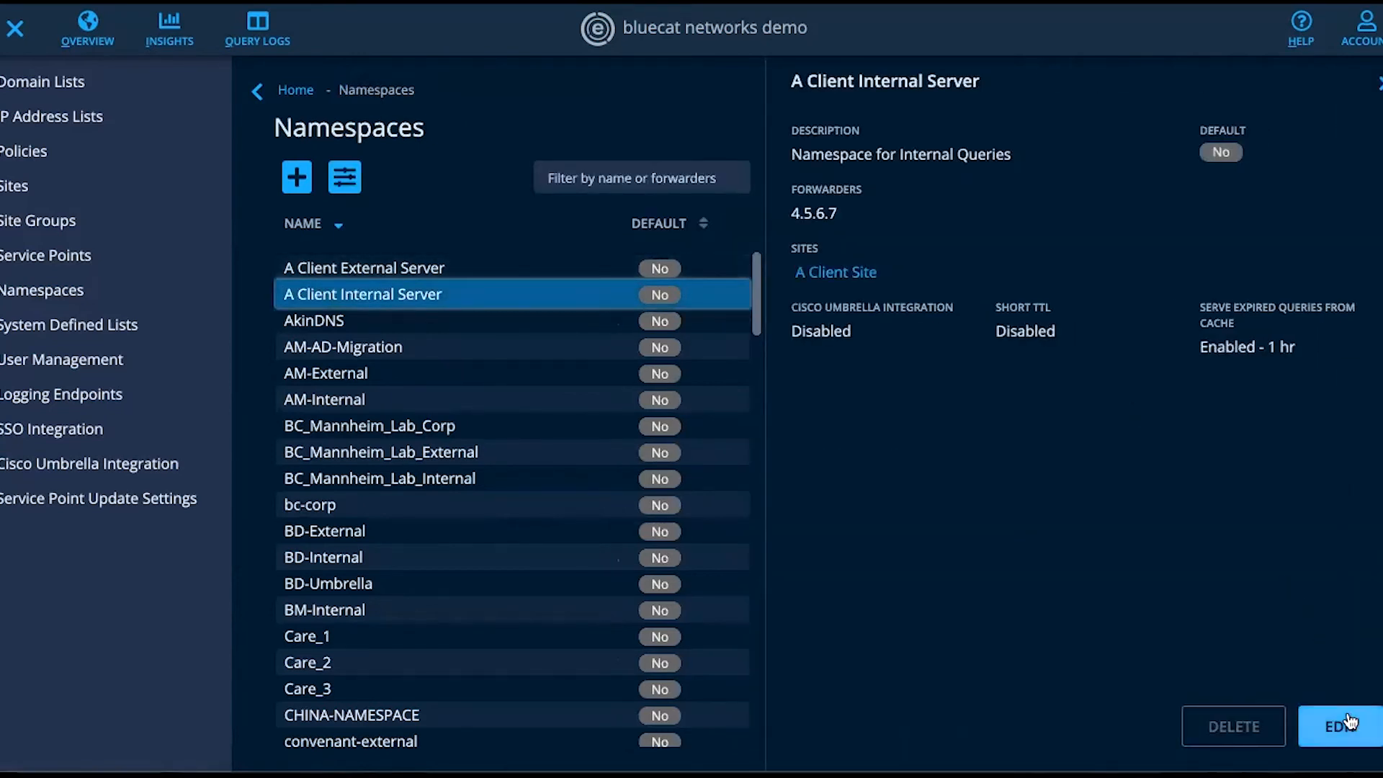
pyautogui.click(1349, 721)
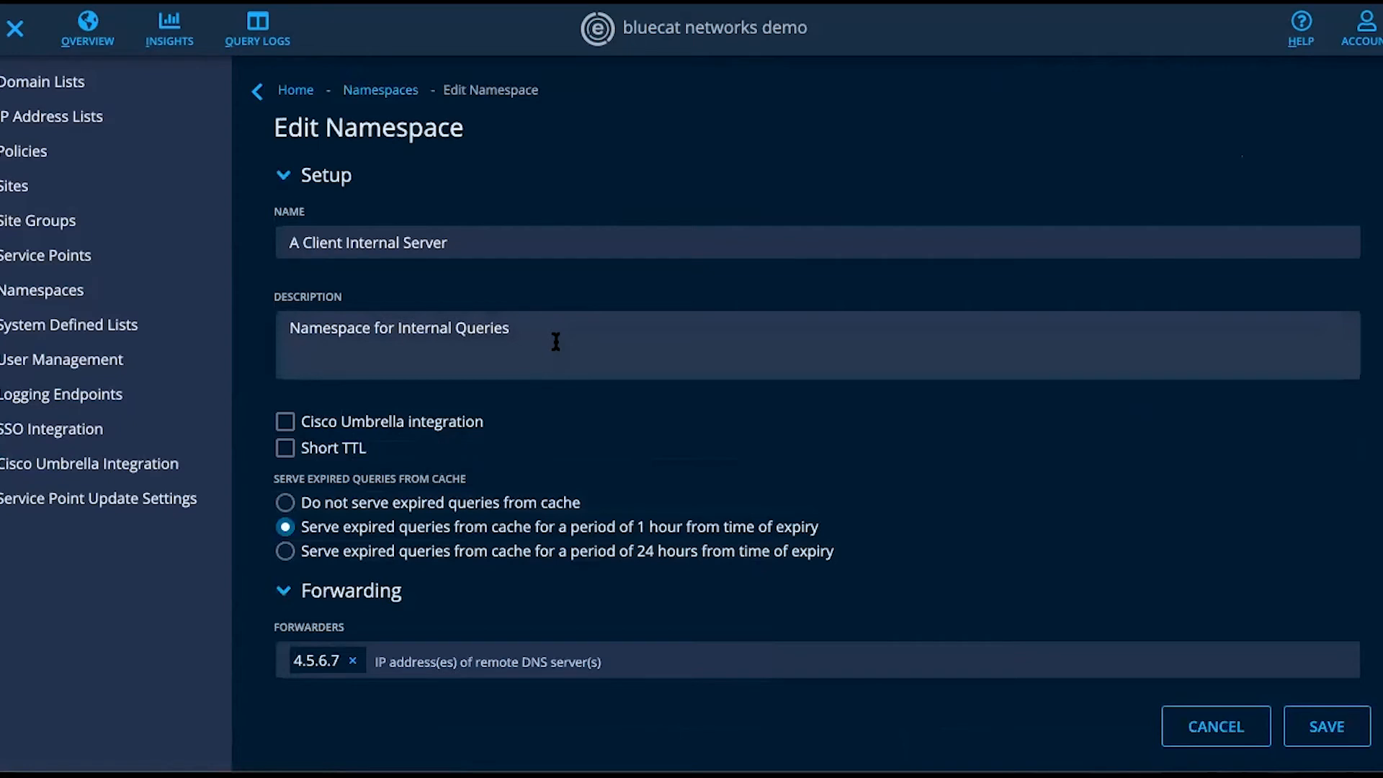
pyautogui.scroll(-3, 555, 341)
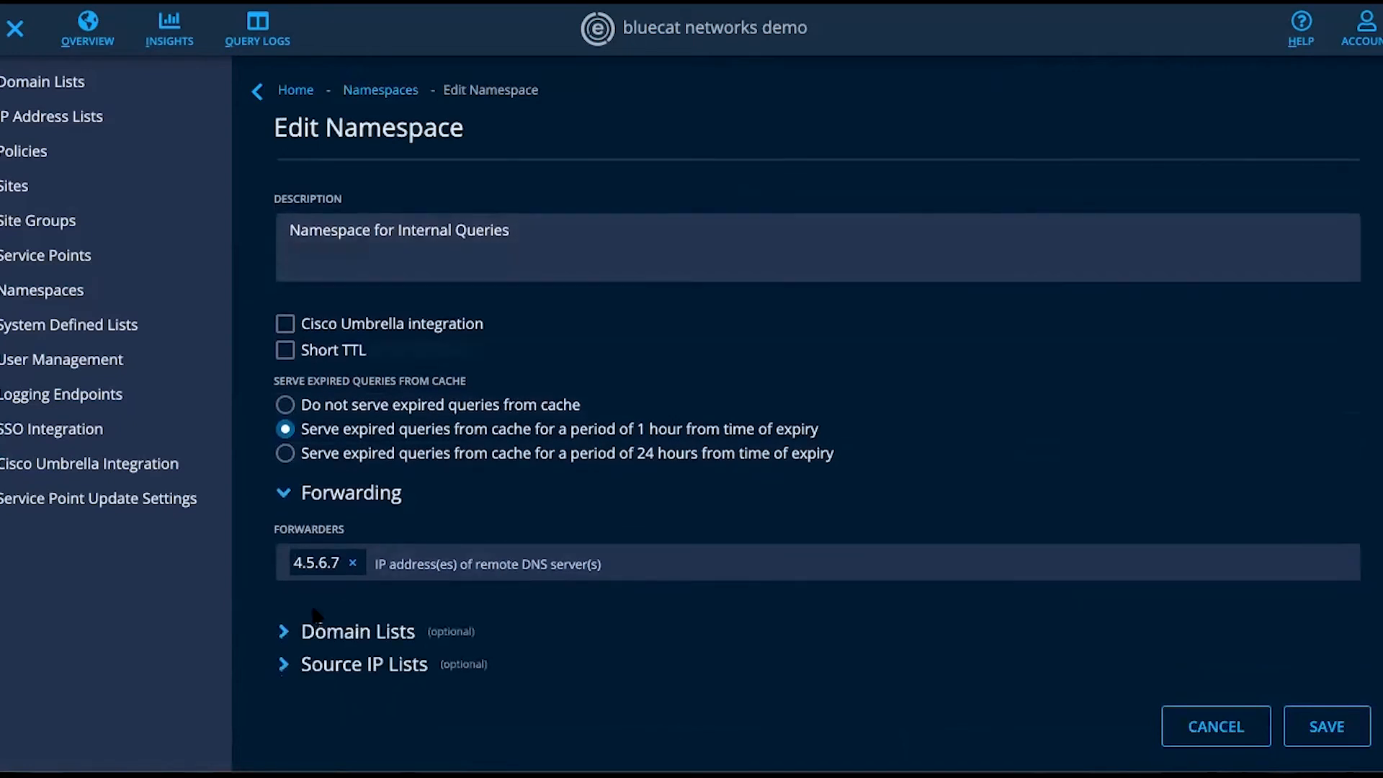
pyautogui.click(285, 664)
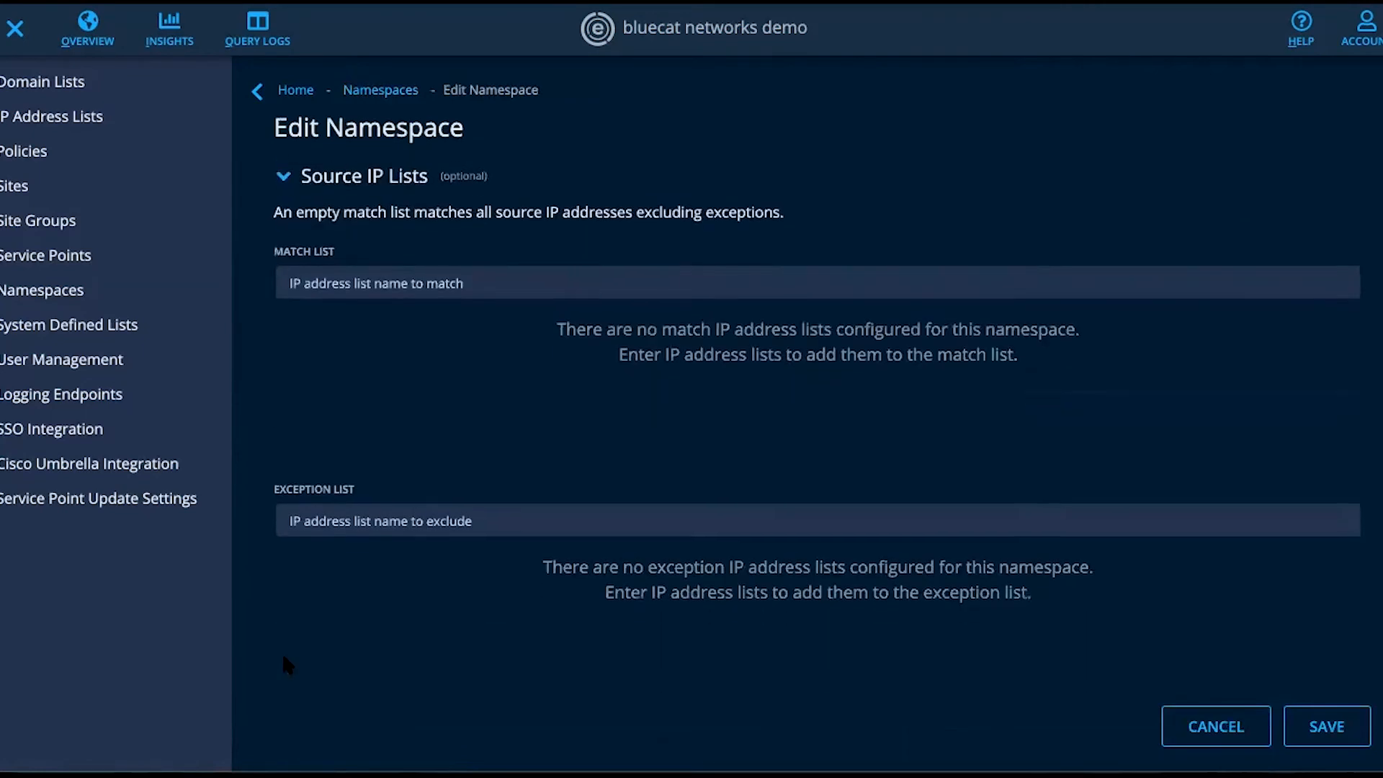
pyautogui.click(404, 282)
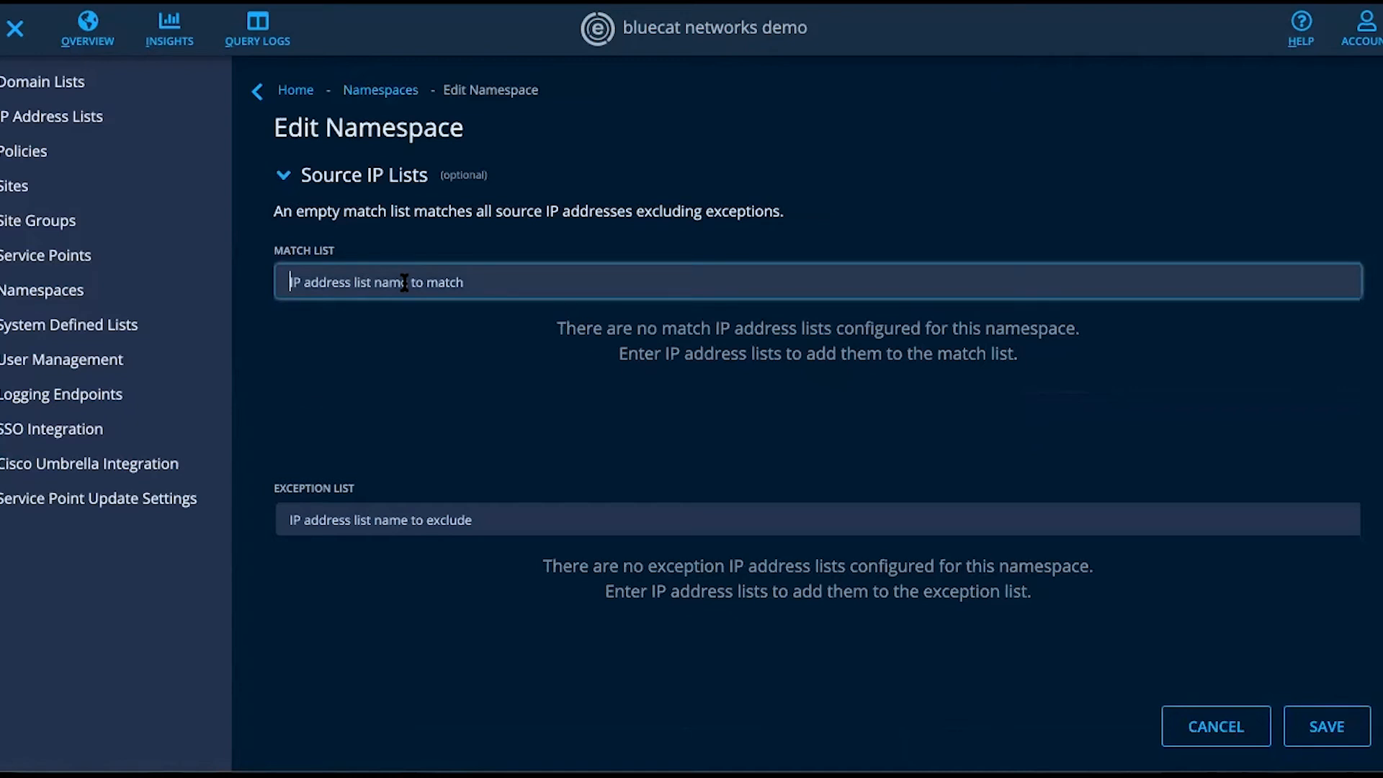
pyautogui.write('Cli')
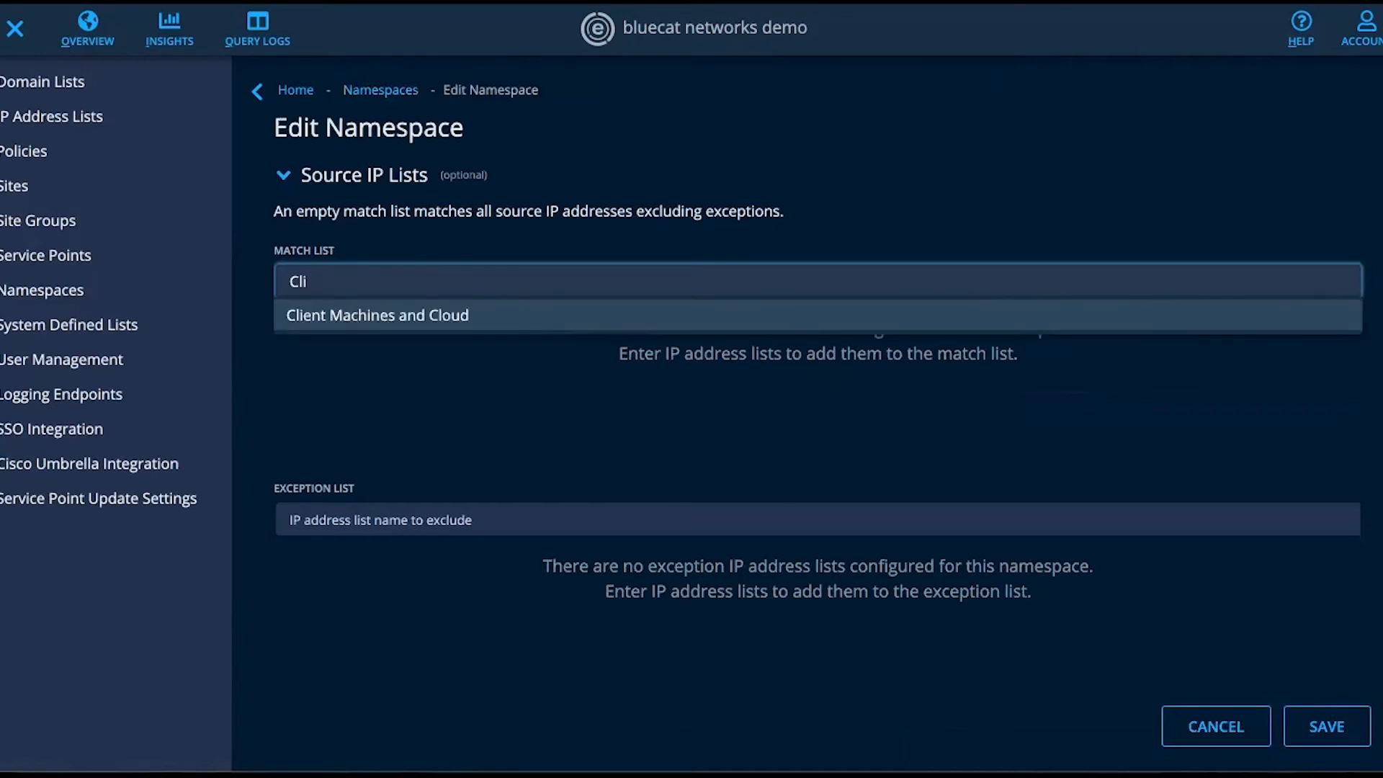
pyautogui.click(404, 315)
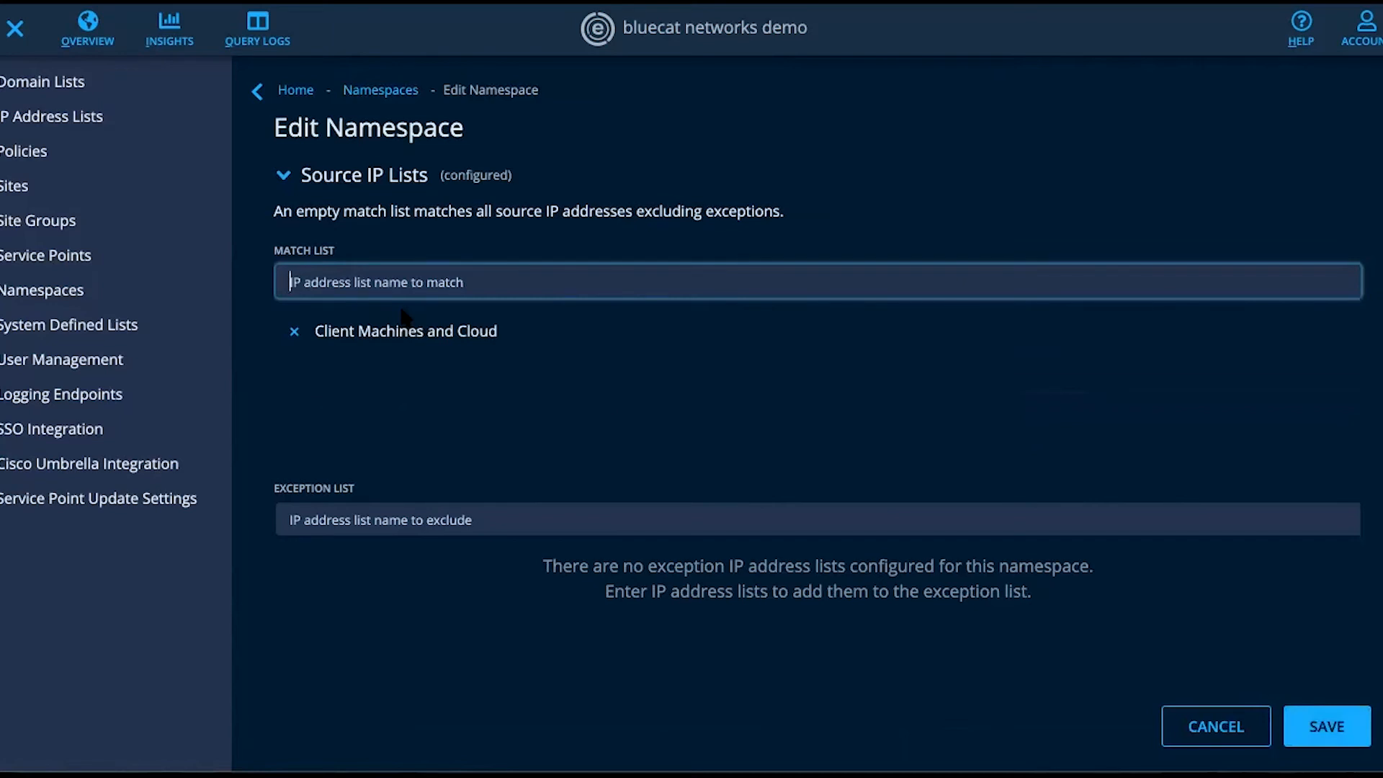
# - Add Tablets and Security Cameras to the namespace's source IP exception list, then save and confirm the IP list update
pyautogui.click(385, 514)
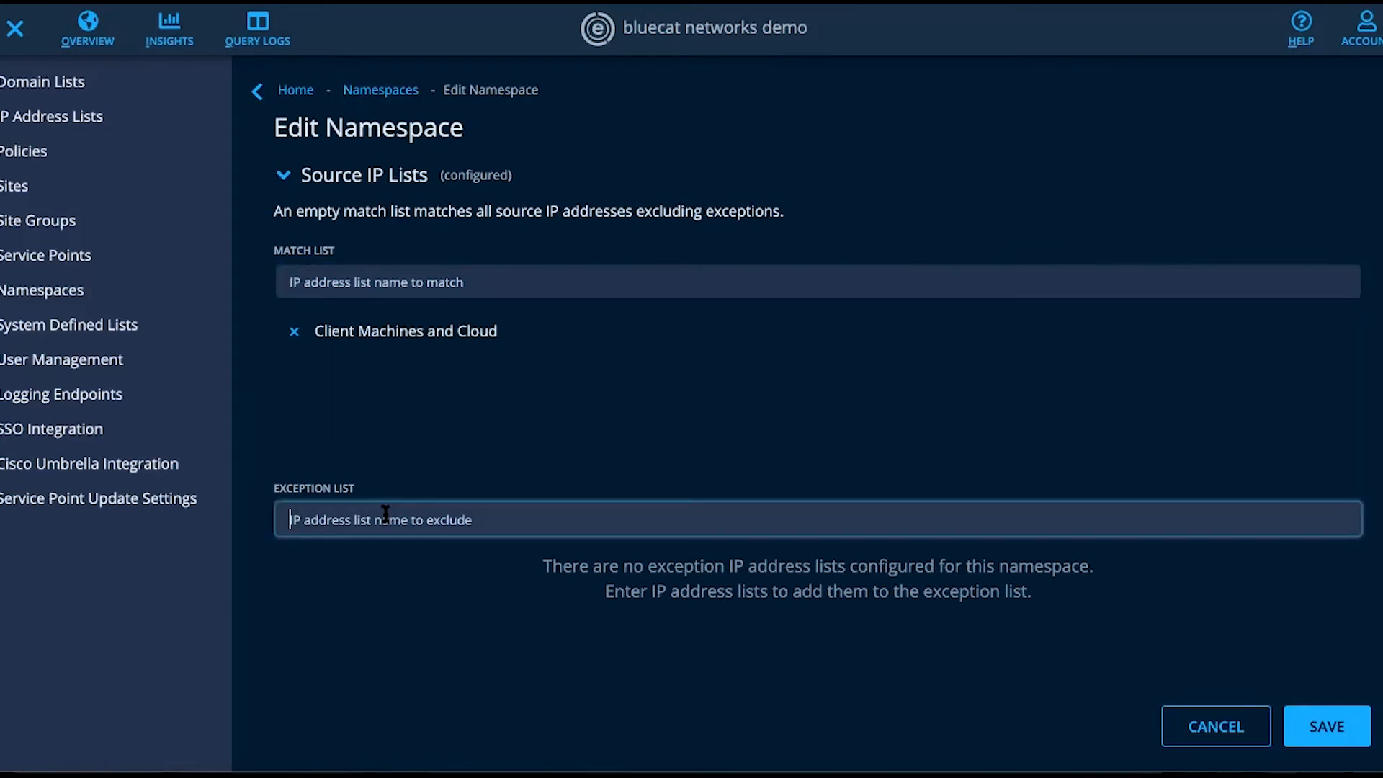
pyautogui.write('tab')
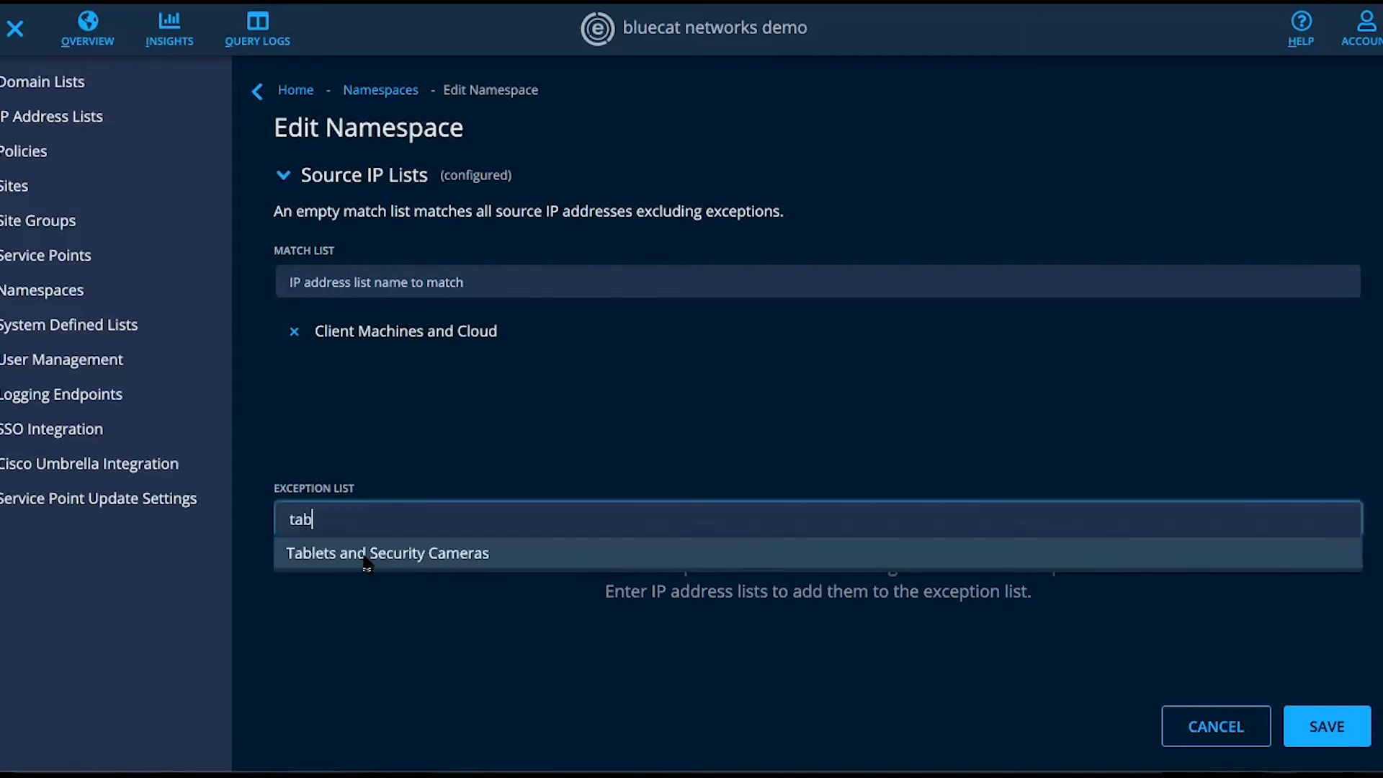
pyautogui.click(364, 562)
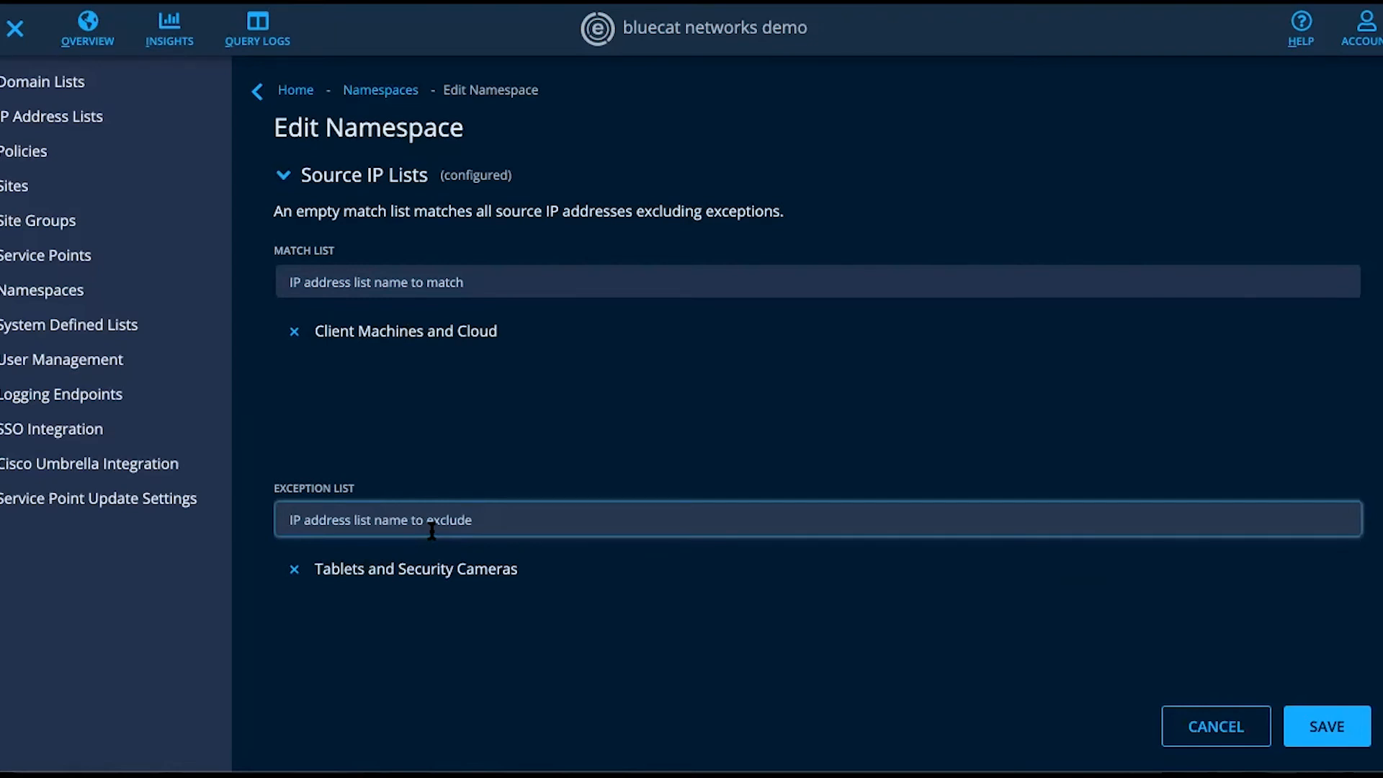
pyautogui.scroll(4, 552, 472)
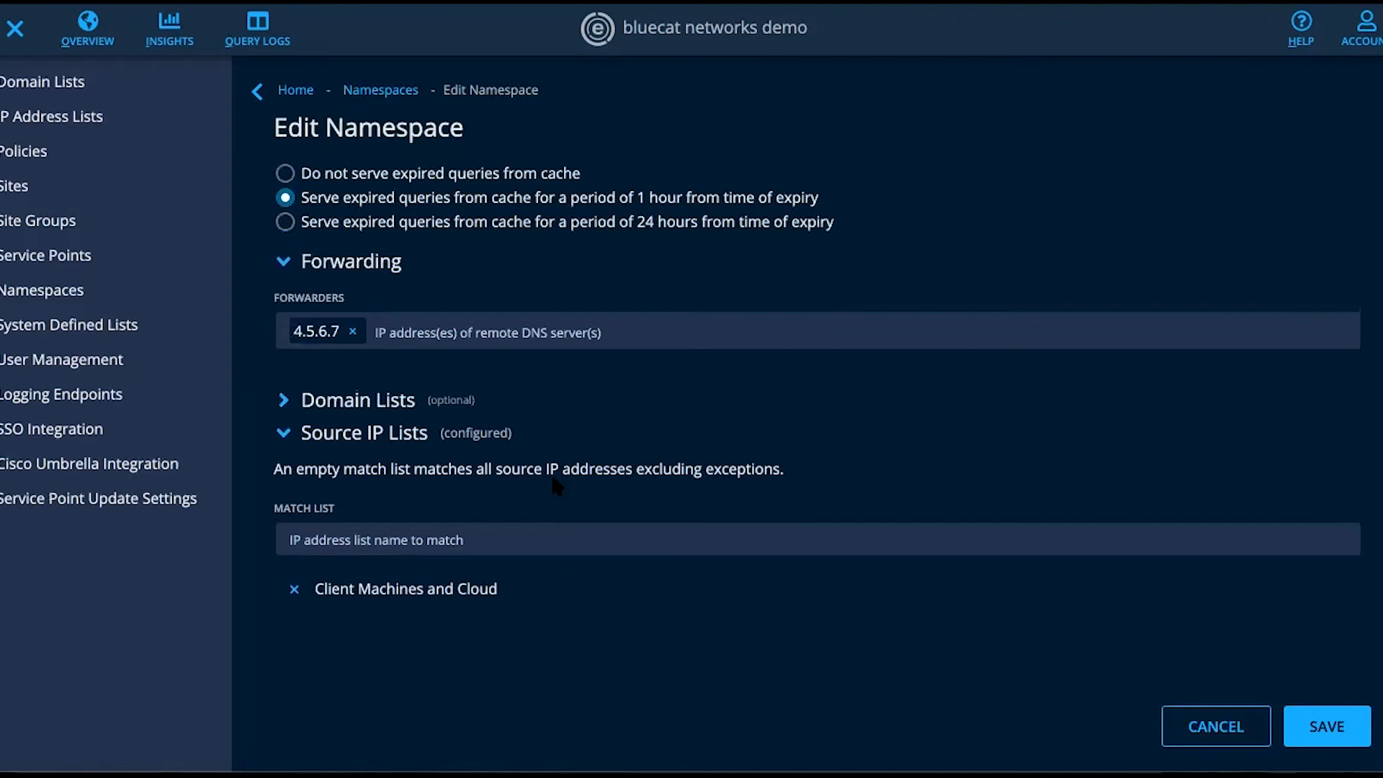
pyautogui.scroll(-3, 552, 477)
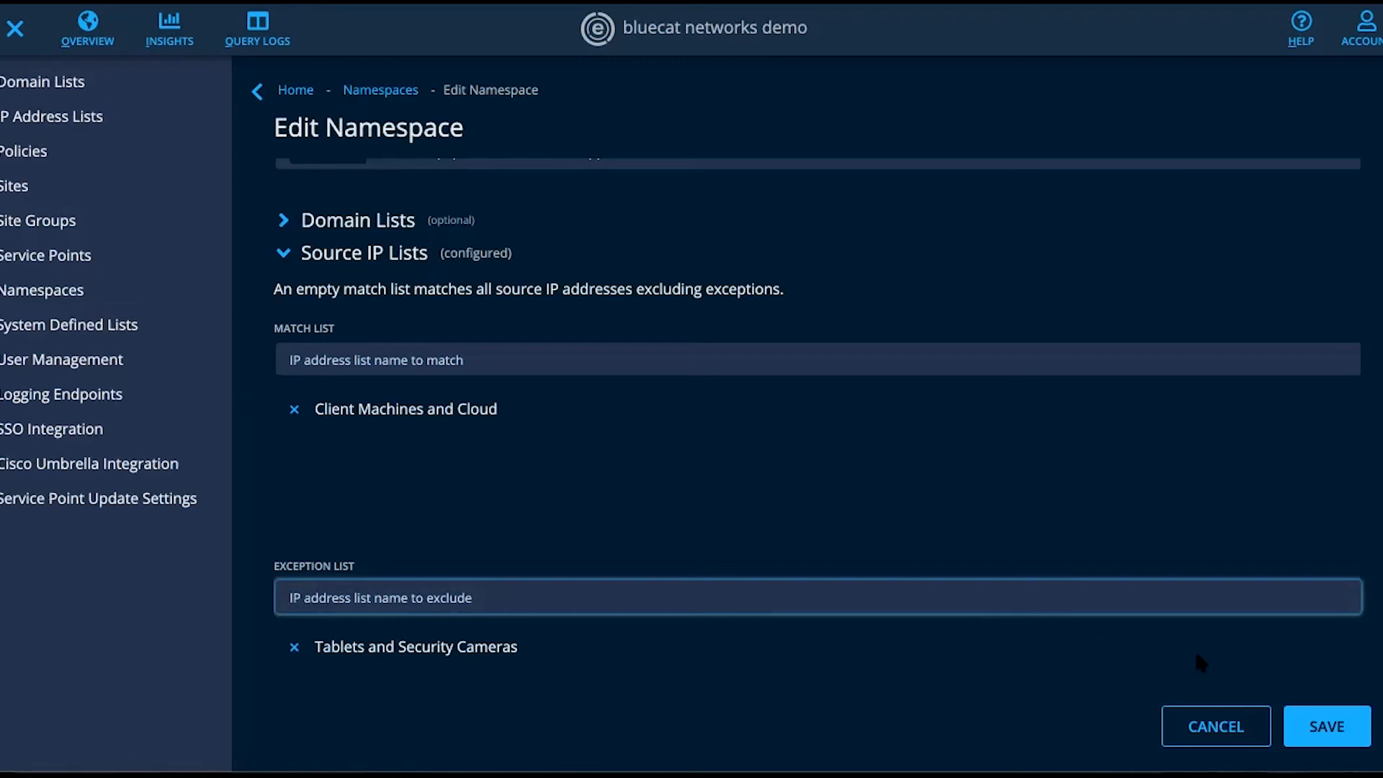
pyautogui.click(1324, 727)
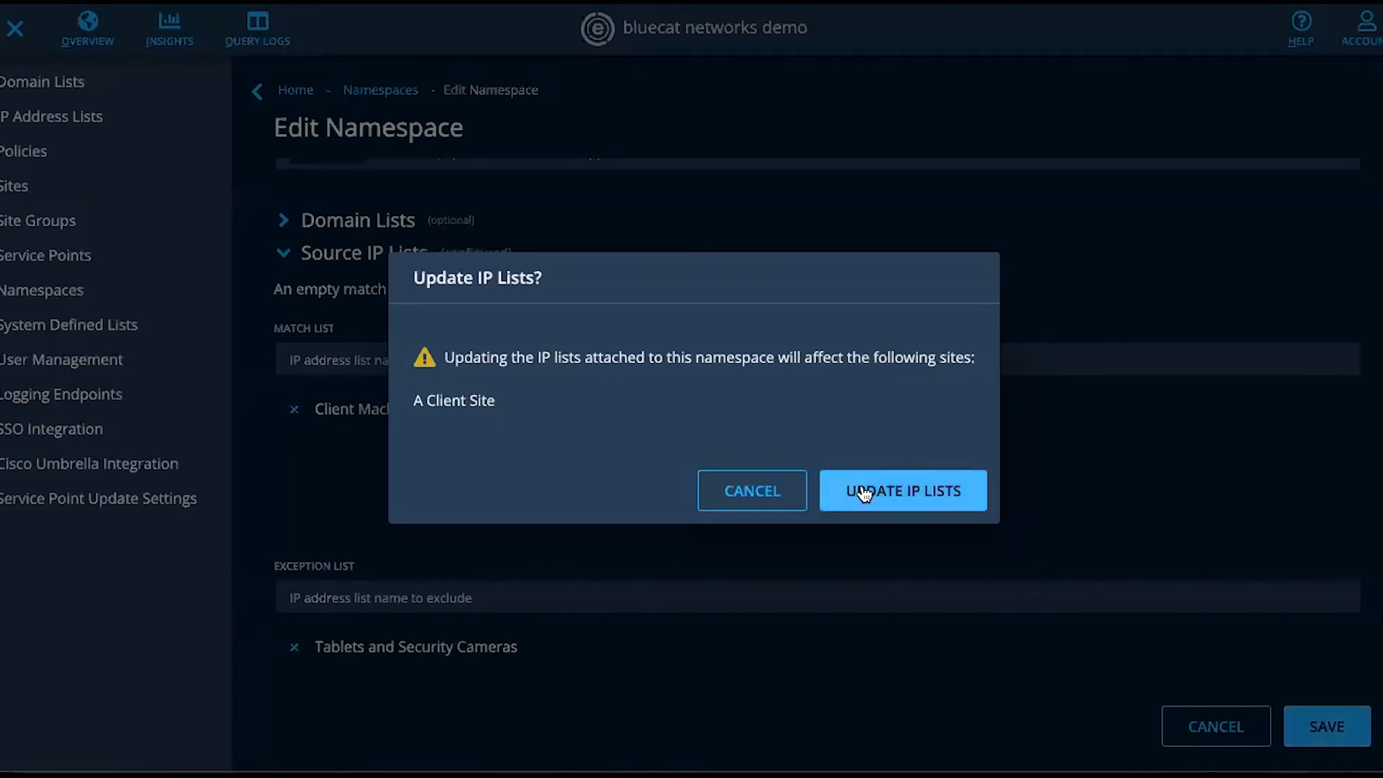
pyautogui.click(864, 493)
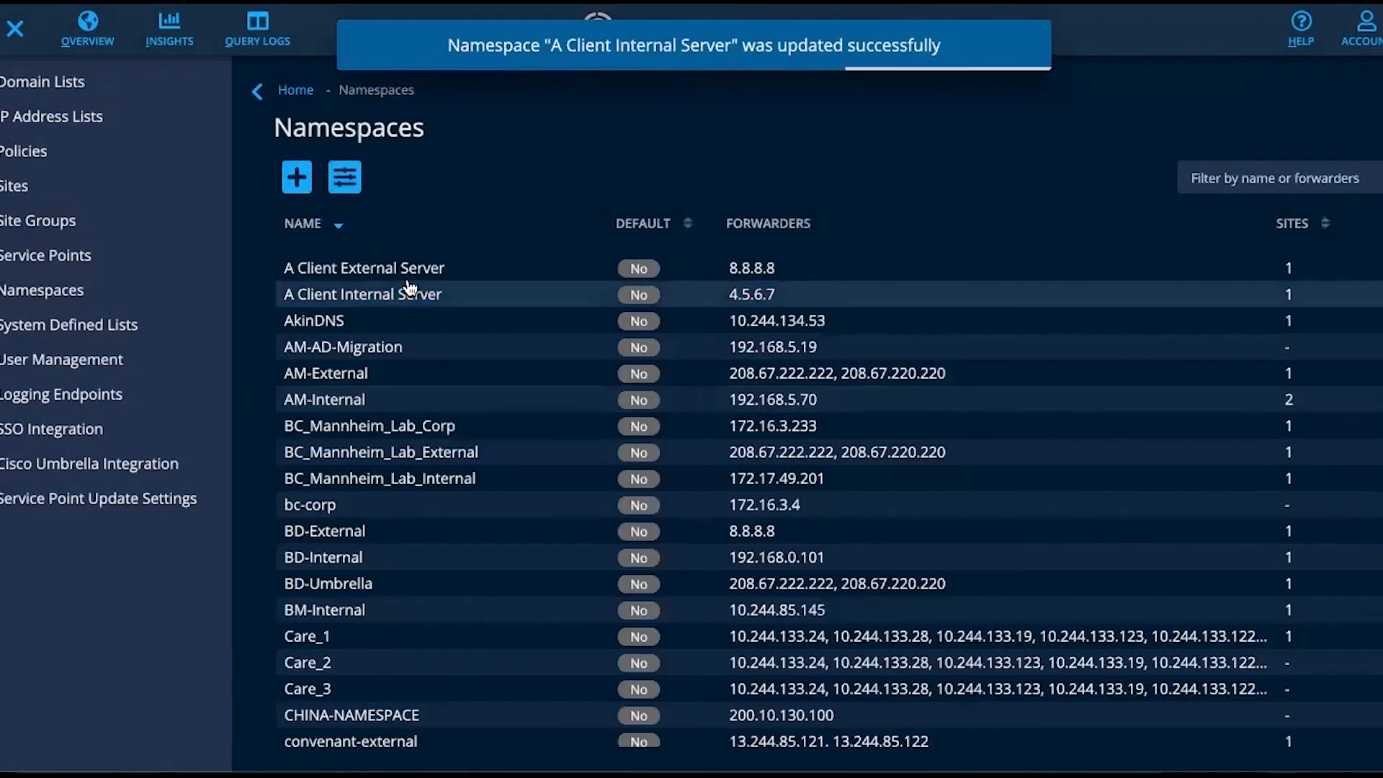
# - Edit the A Client External Server namespace and add Tablets and Security Cameras to its source IP match list
pyautogui.click(401, 266)
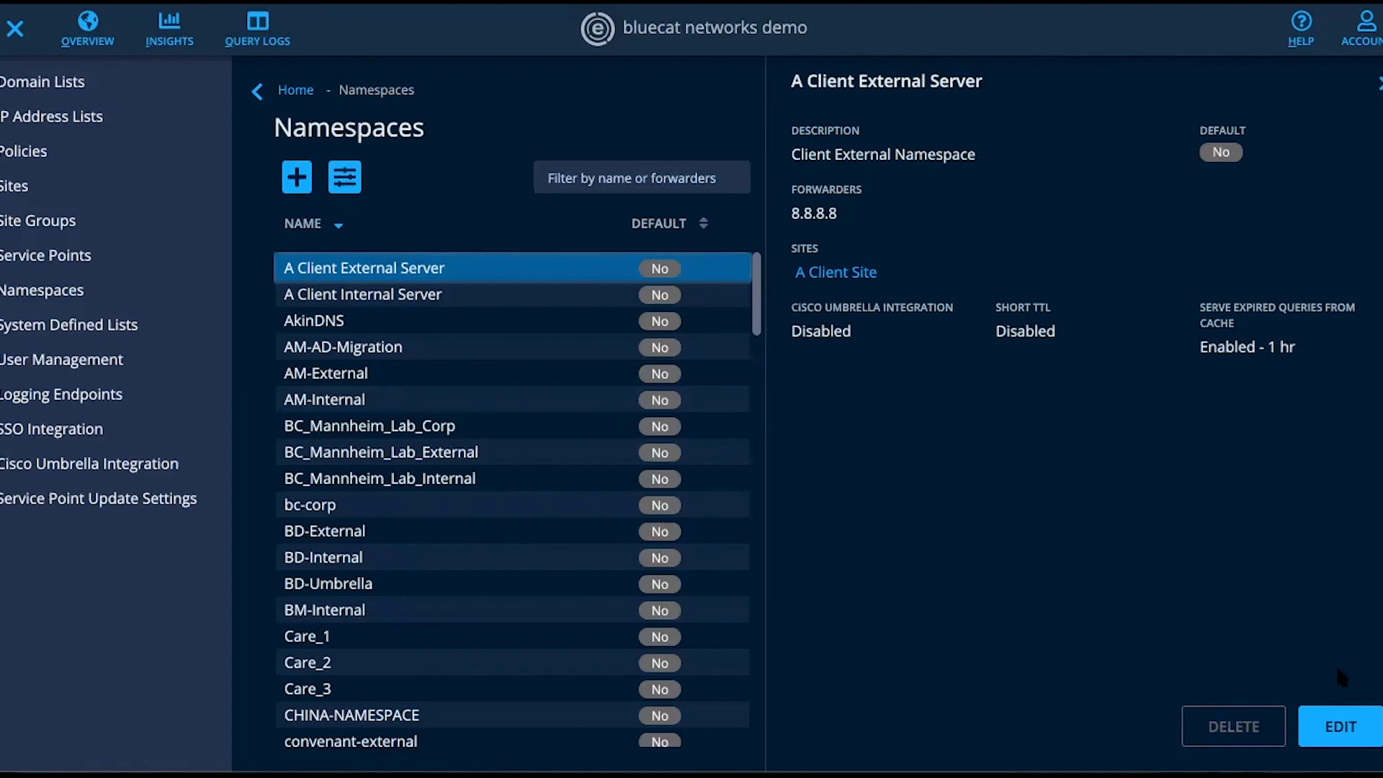
pyautogui.click(1329, 725)
pyautogui.scroll(-2, 541, 448)
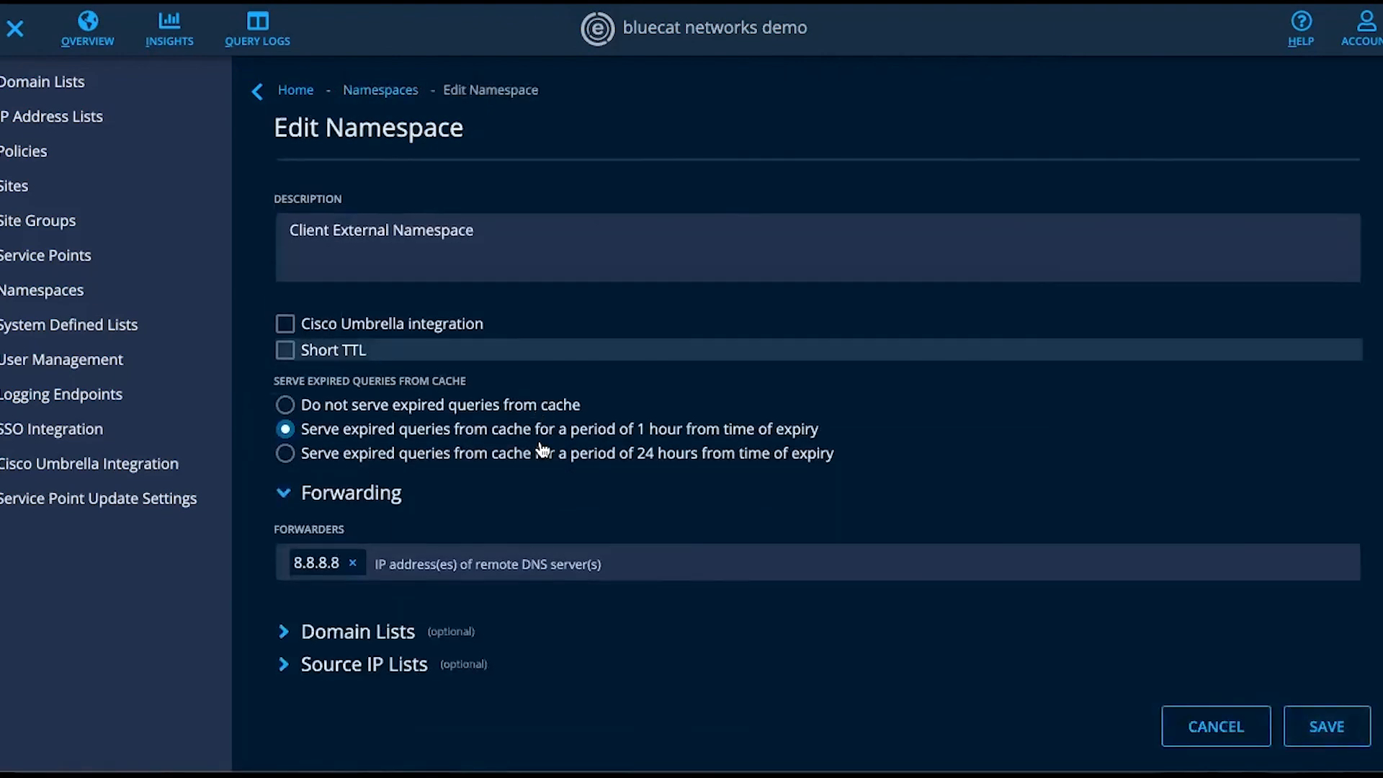
pyautogui.click(283, 669)
pyautogui.scroll(-5, 281, 670)
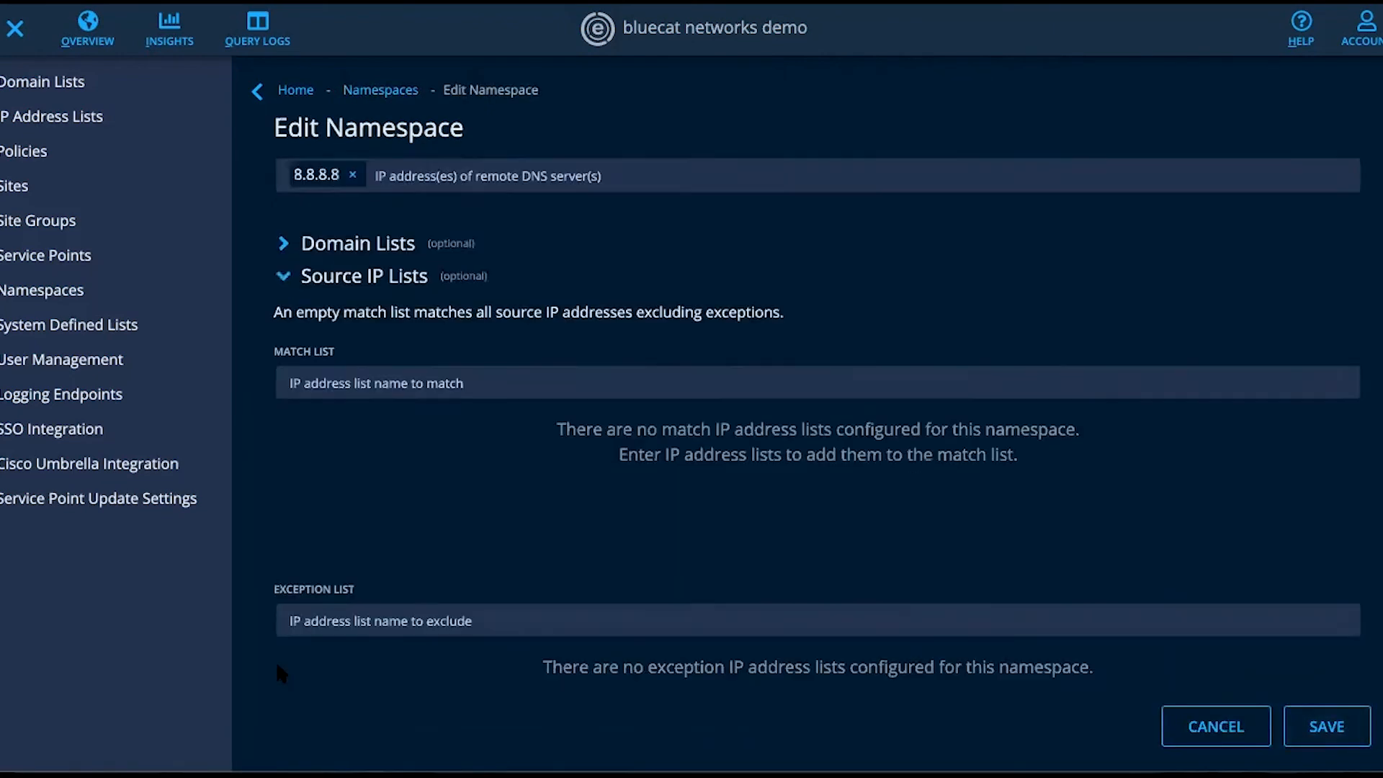
pyautogui.scroll(-3, 281, 674)
pyautogui.click(356, 240)
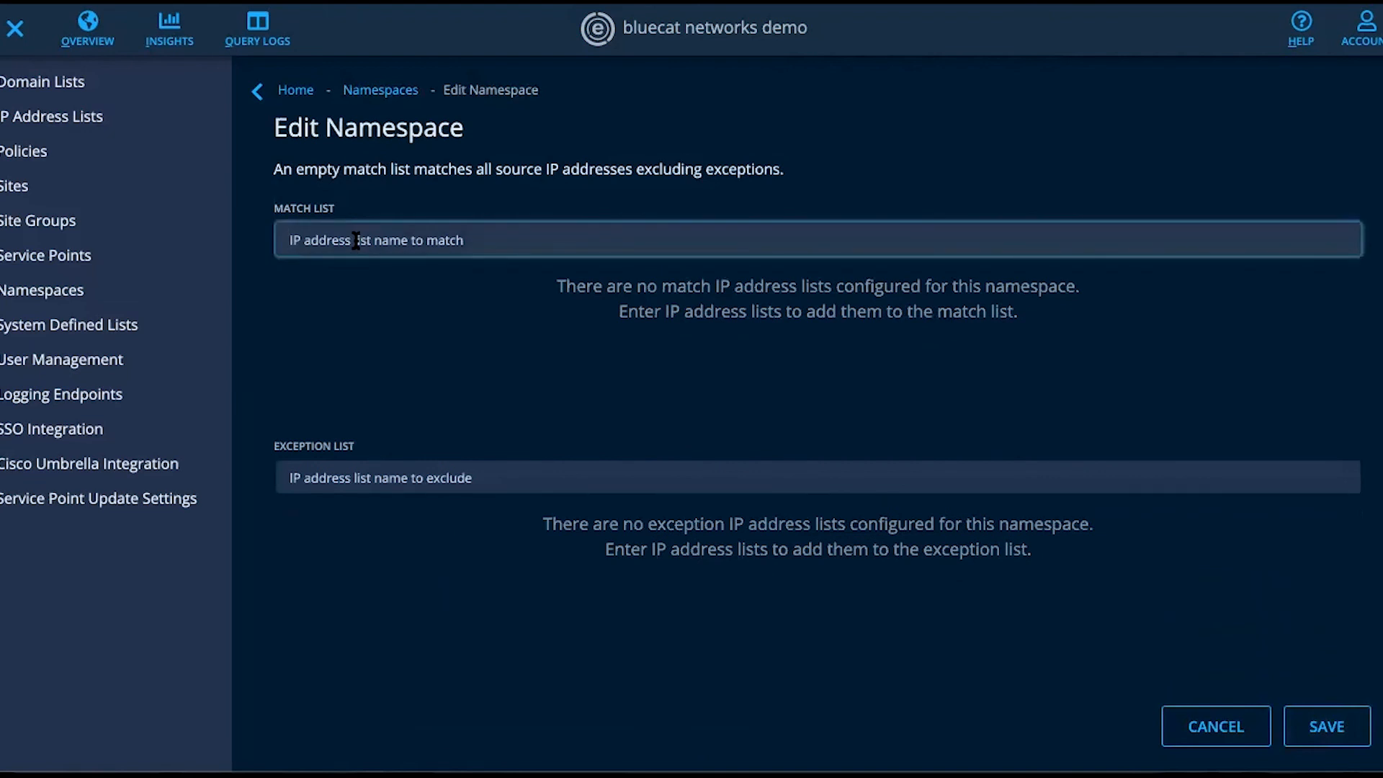
pyautogui.write('tabo')
pyautogui.press('BackSpace')
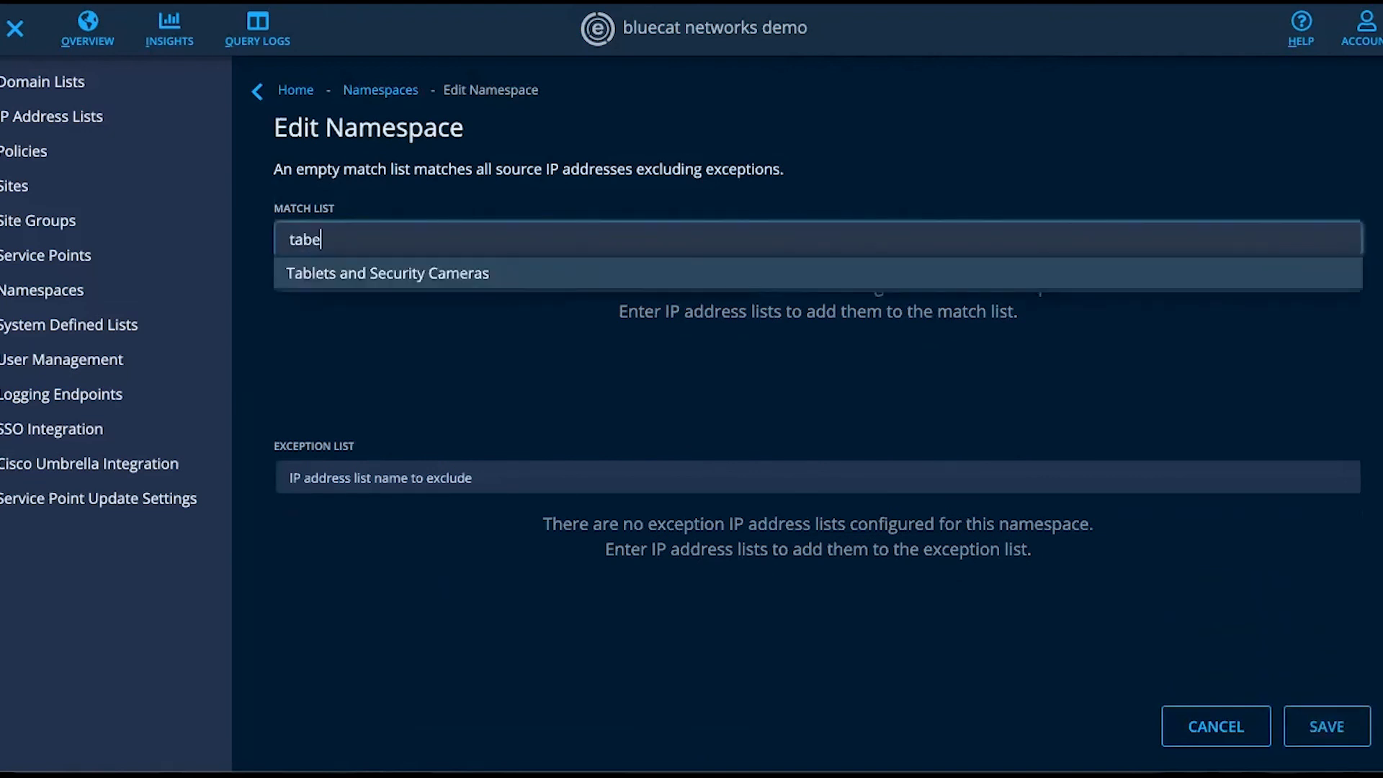
pyautogui.click(349, 274)
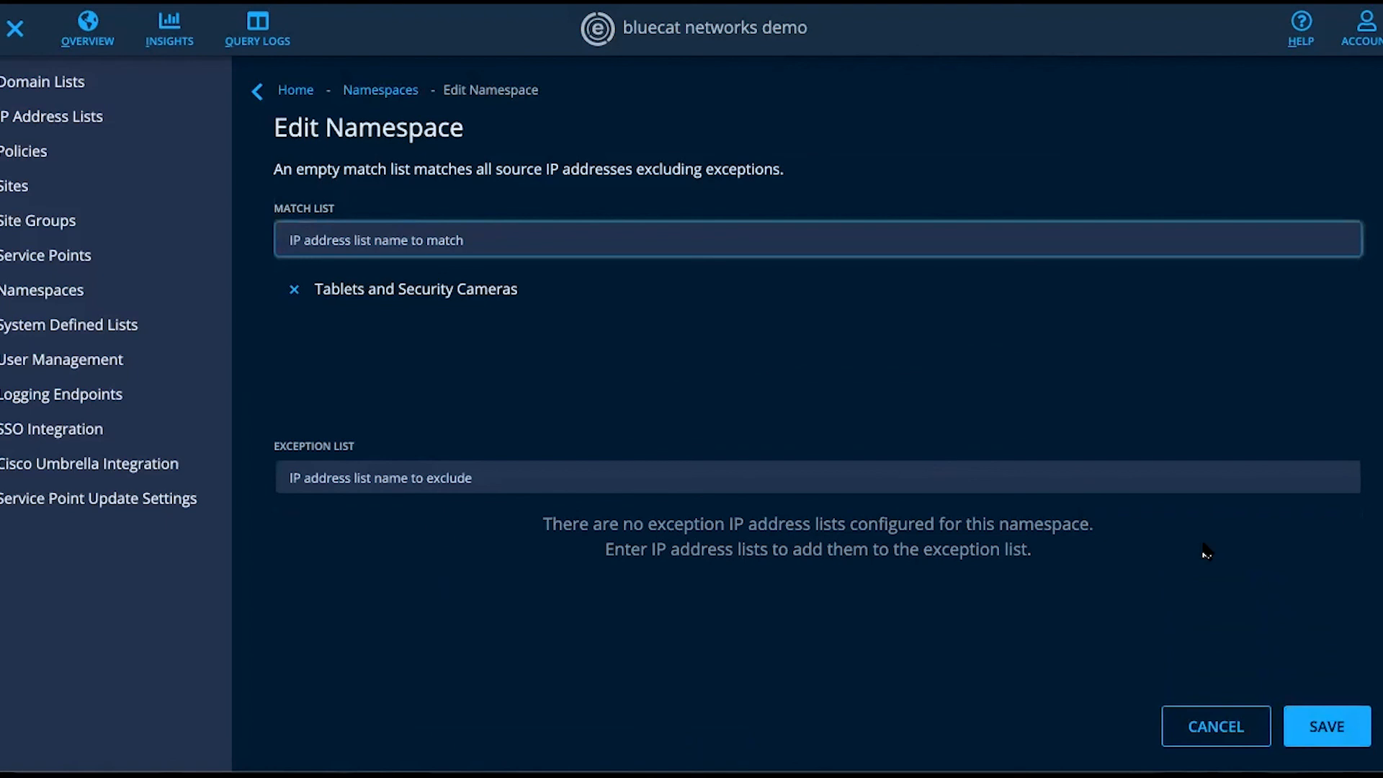
# - Save the A Client External Server namespace with its IP list update and return to the Overview page
pyautogui.scroll(4, 983, 389)
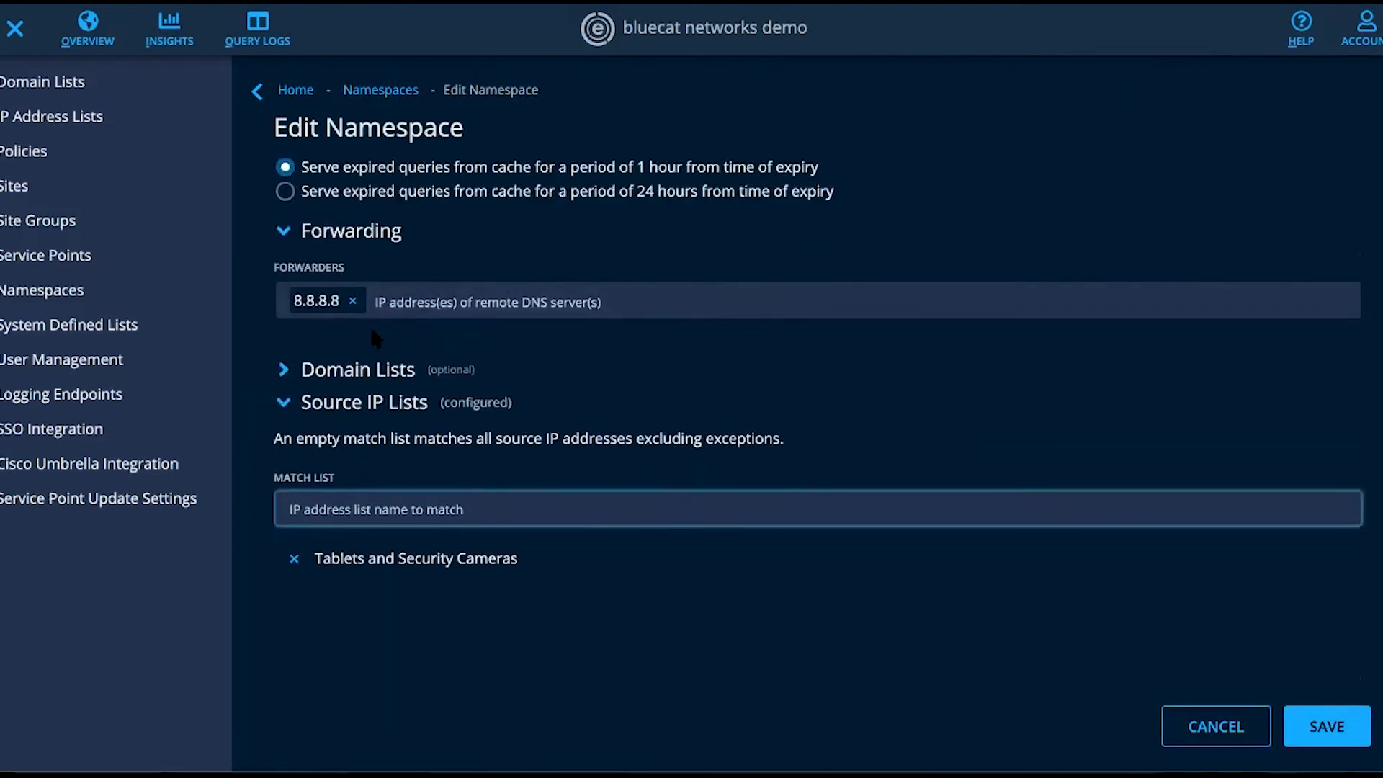
pyautogui.click(1327, 727)
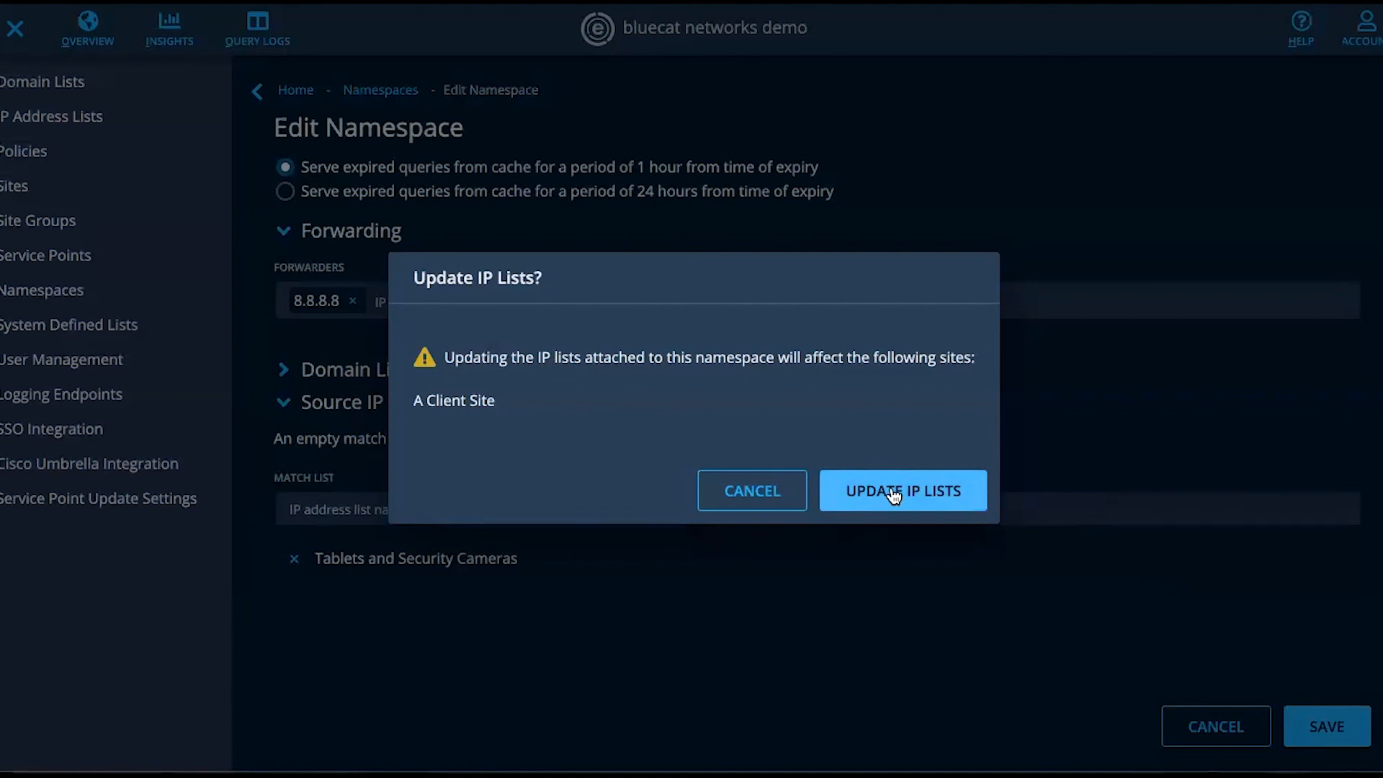
pyautogui.click(893, 495)
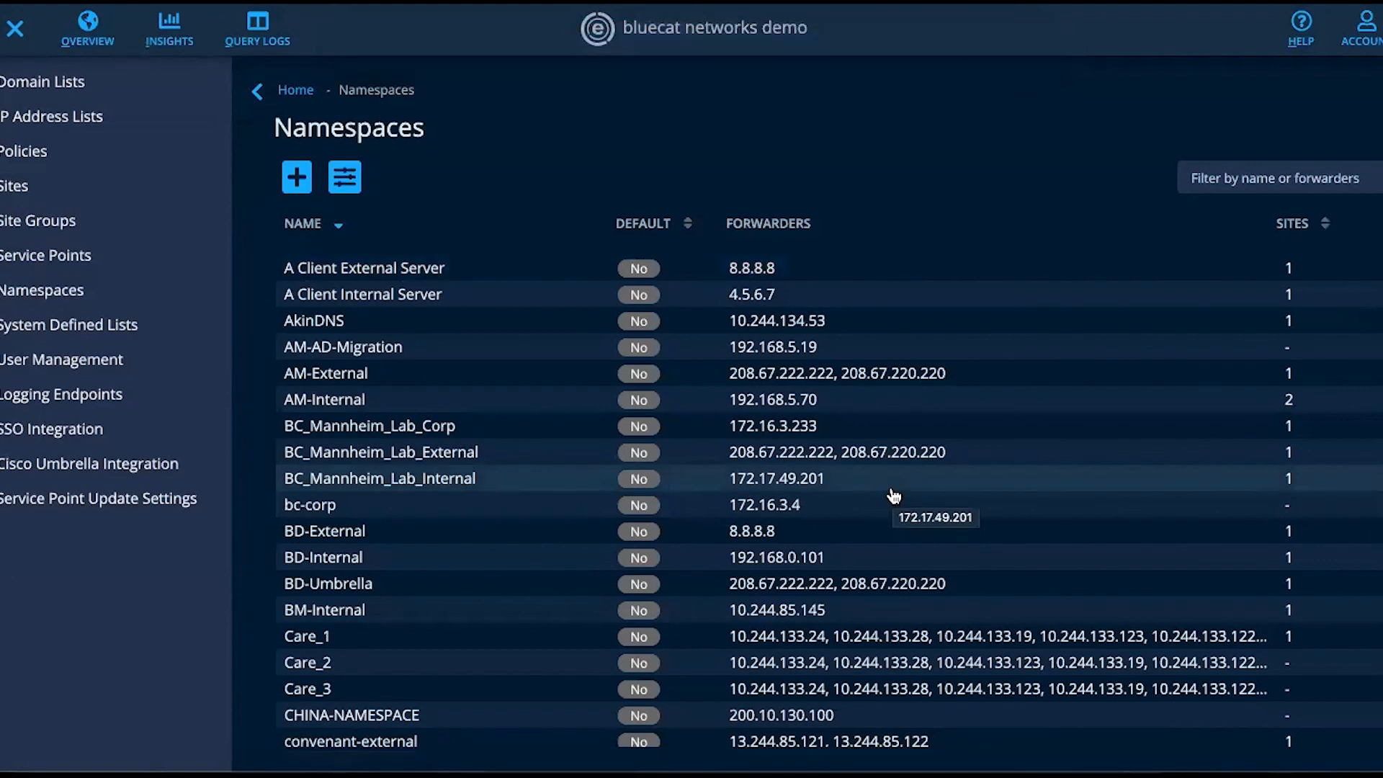
pyautogui.click(18, 30)
pyautogui.click(77, 26)
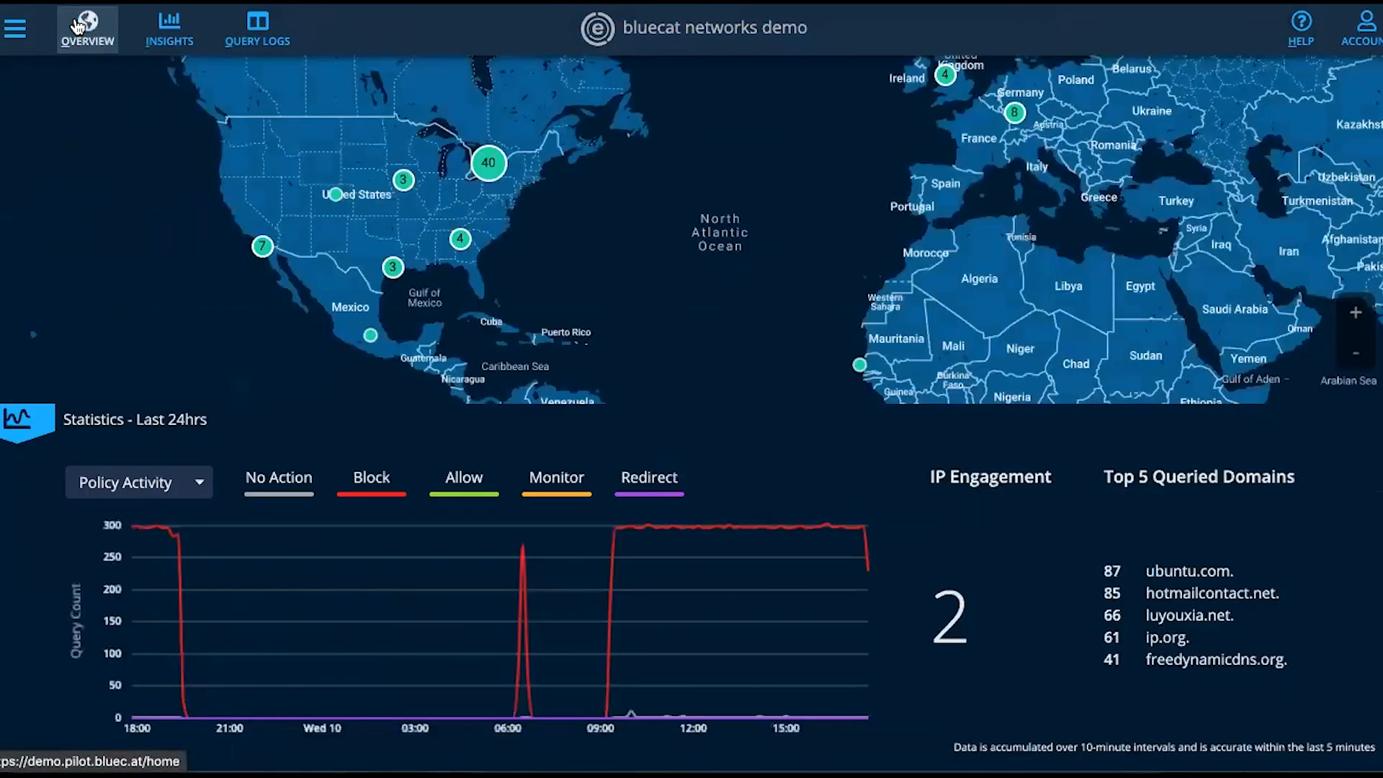